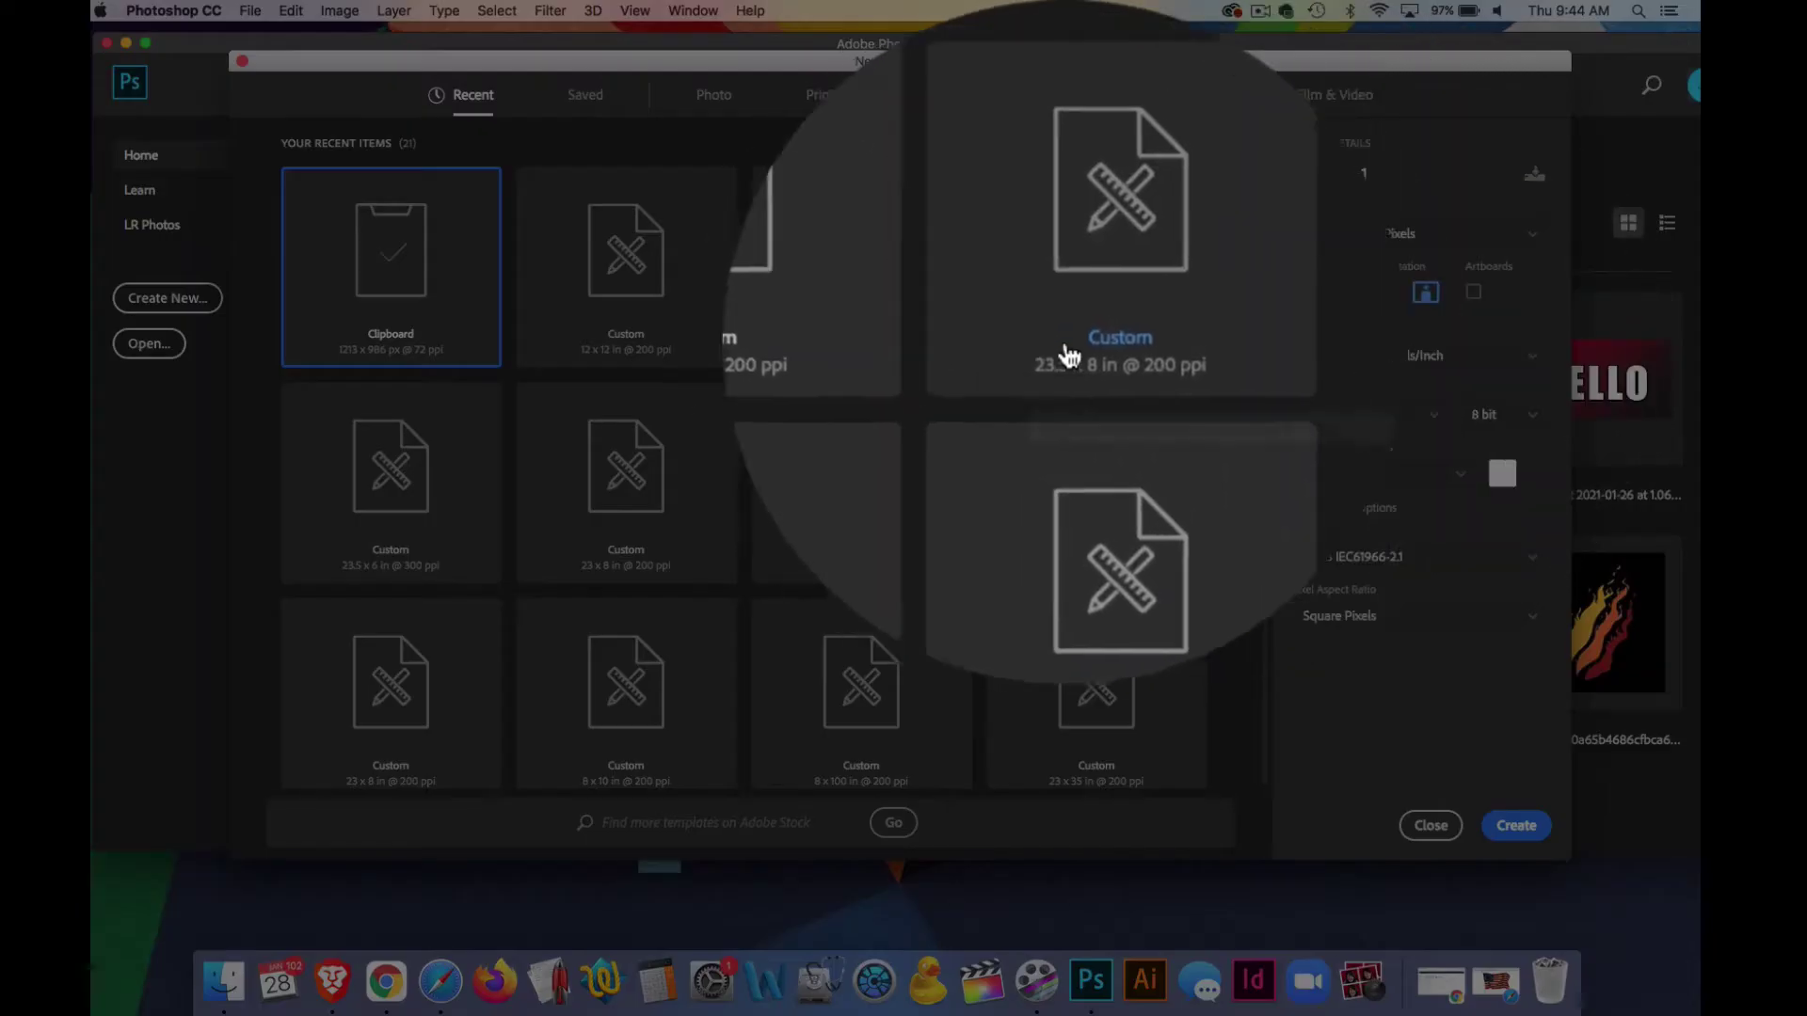
# Step: In the new document settings, switch width units to inches and enter width 8.5 and height 11
pyautogui.click(1449, 235)
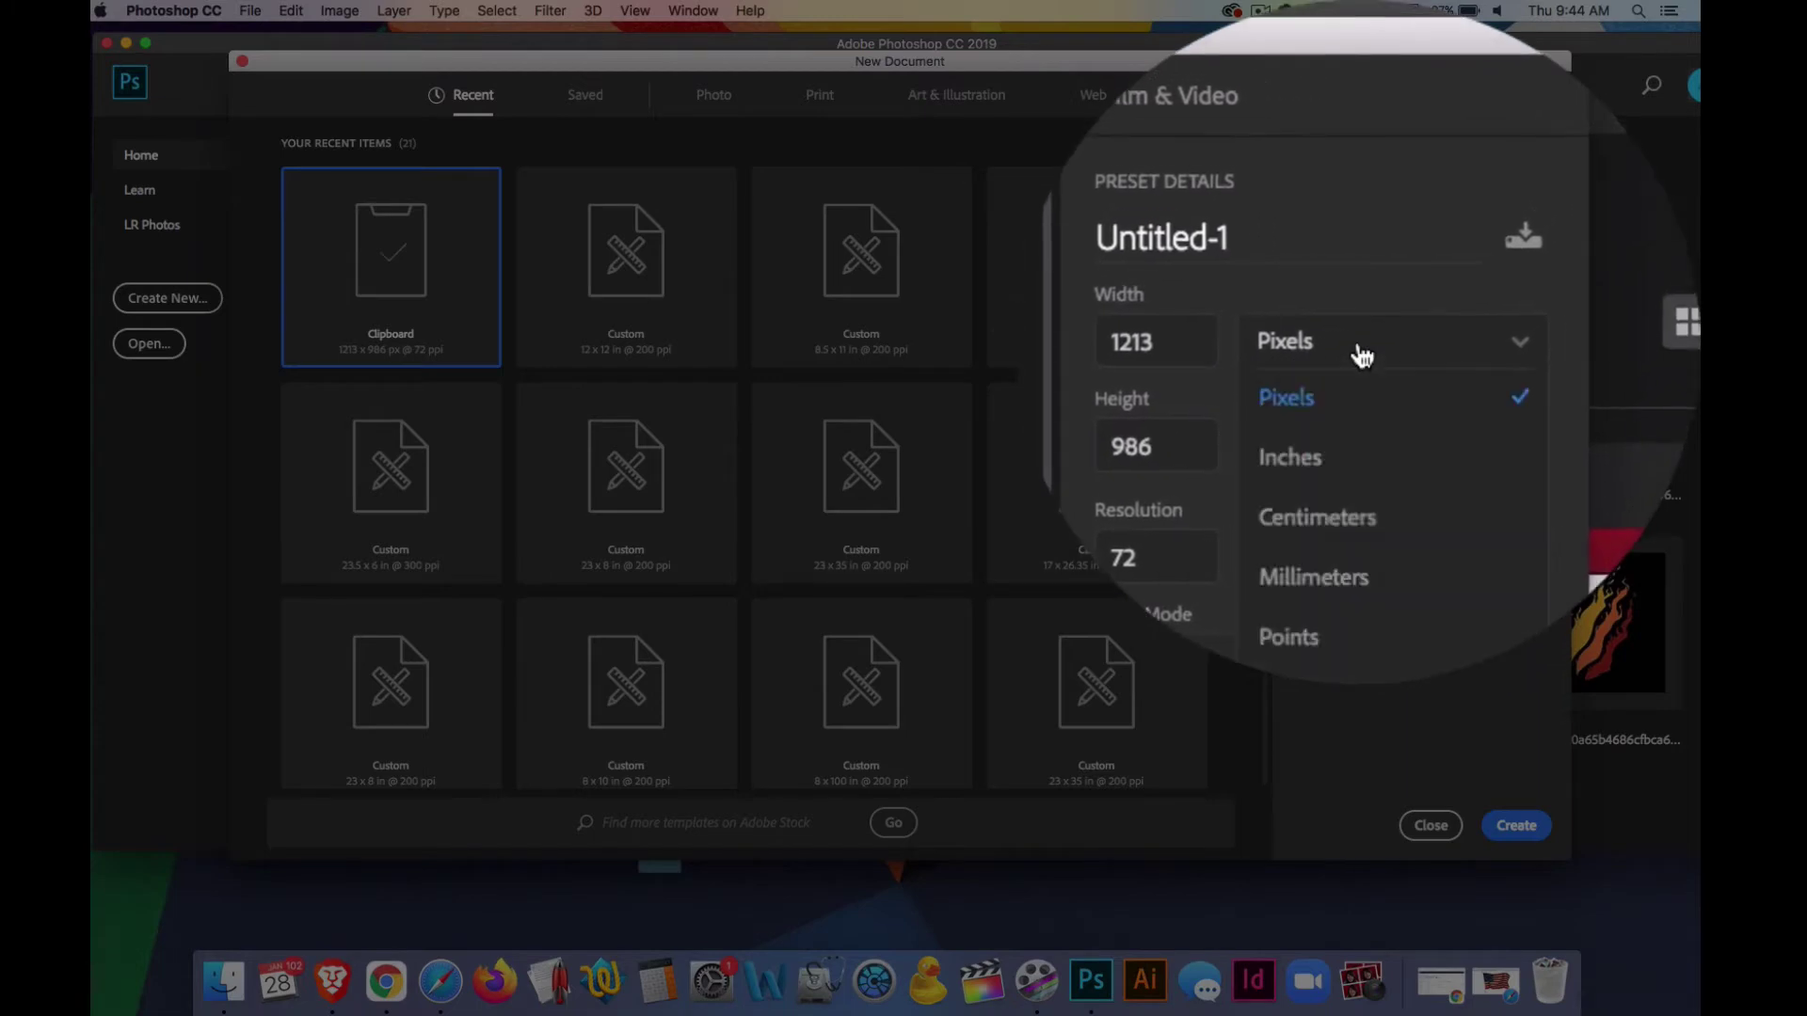
pyautogui.click(1355, 355)
pyautogui.doubleClick(1335, 343)
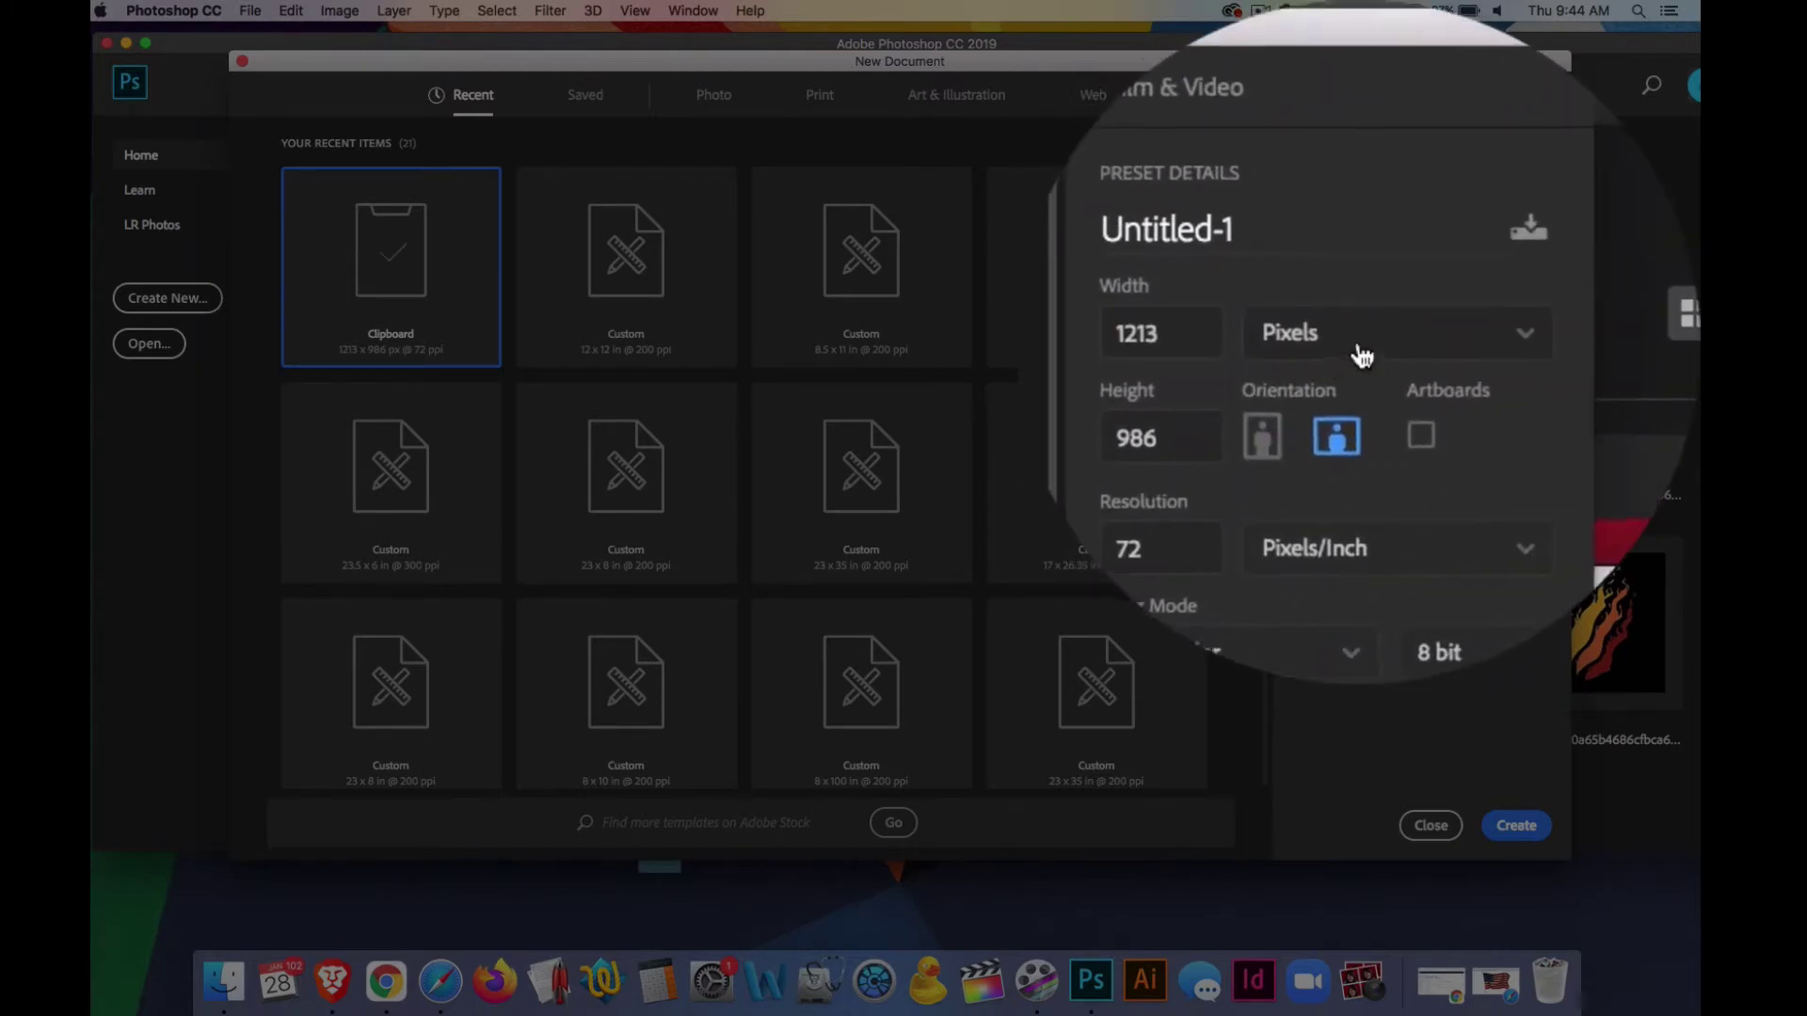
pyautogui.click(1355, 351)
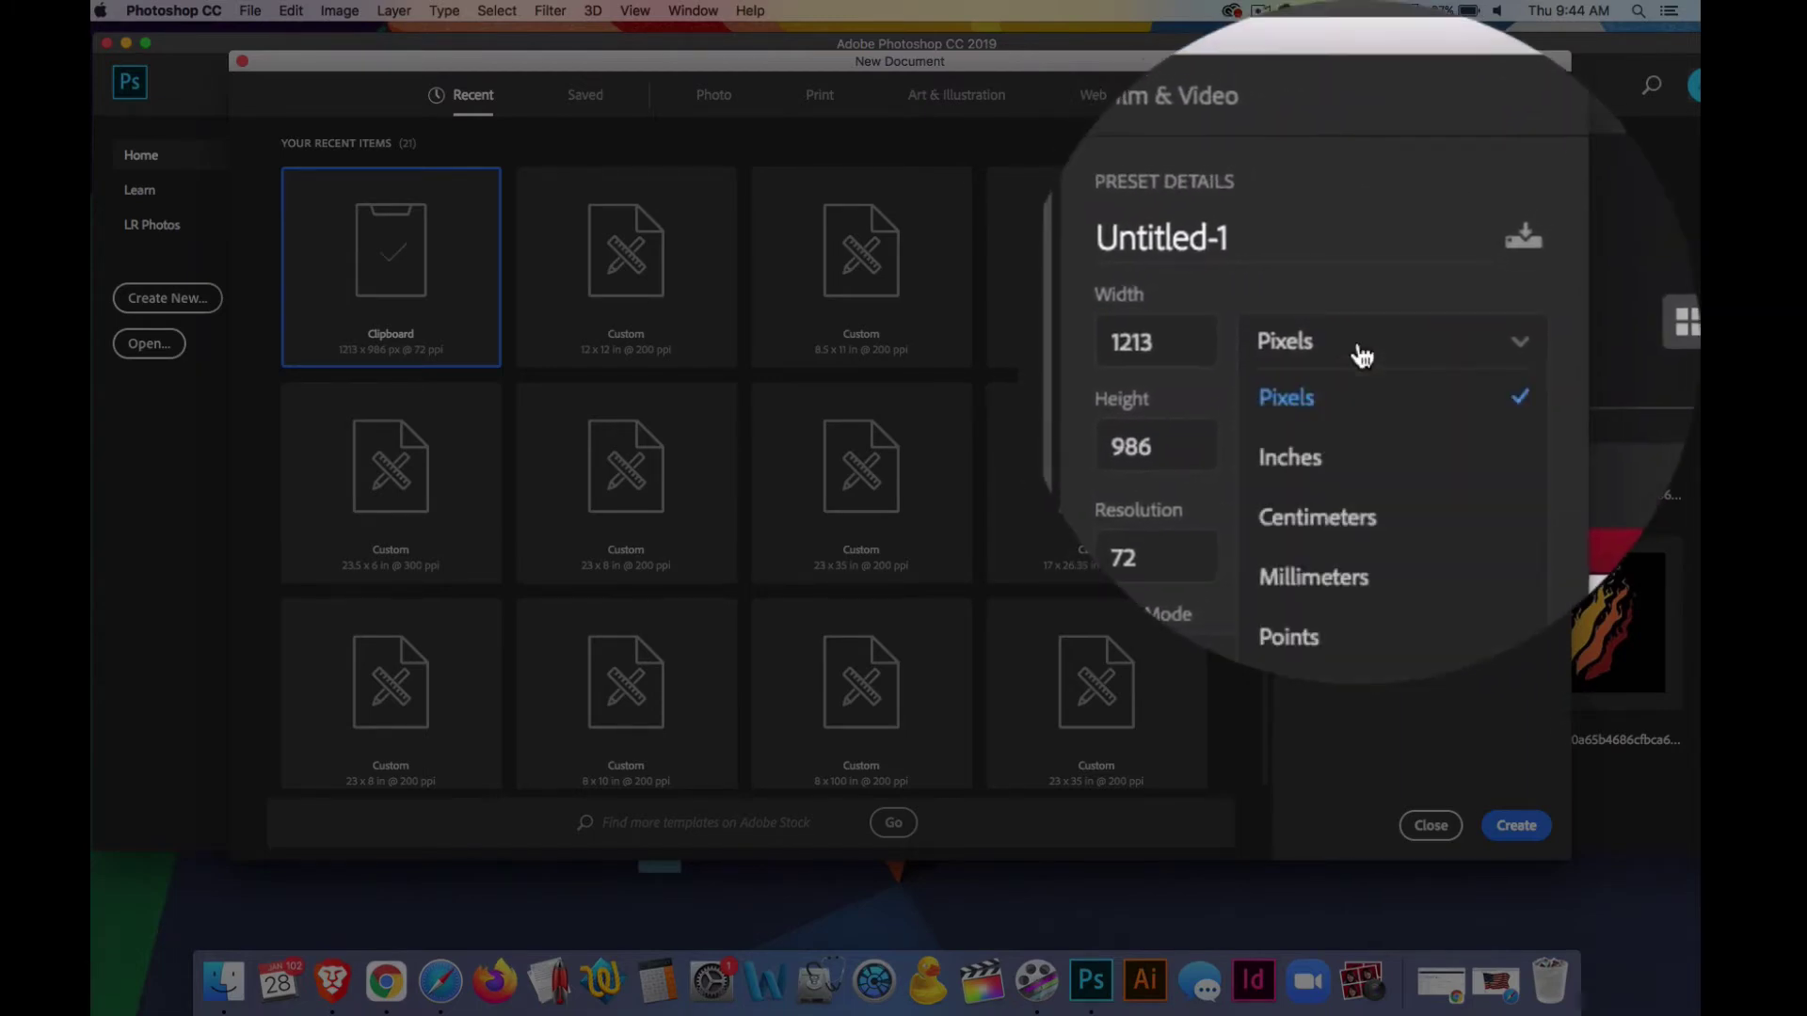
pyautogui.click(1356, 353)
pyautogui.doubleClick(1334, 344)
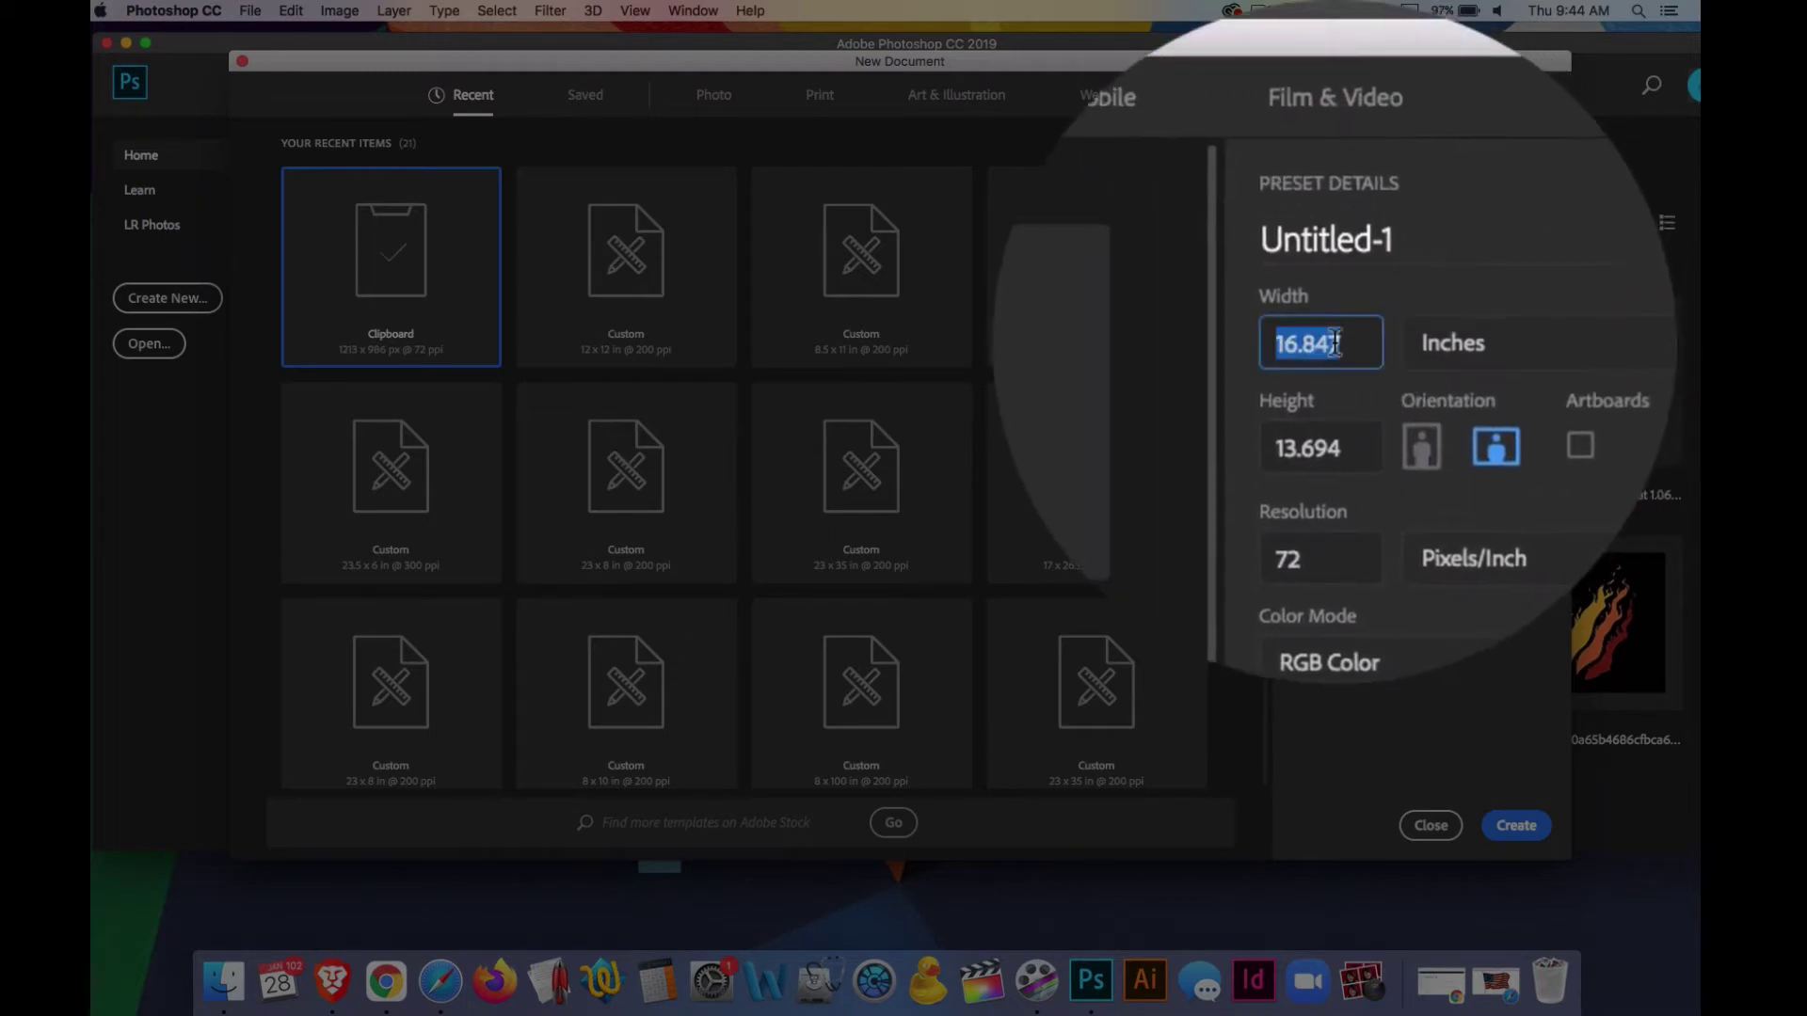
pyautogui.write('8')
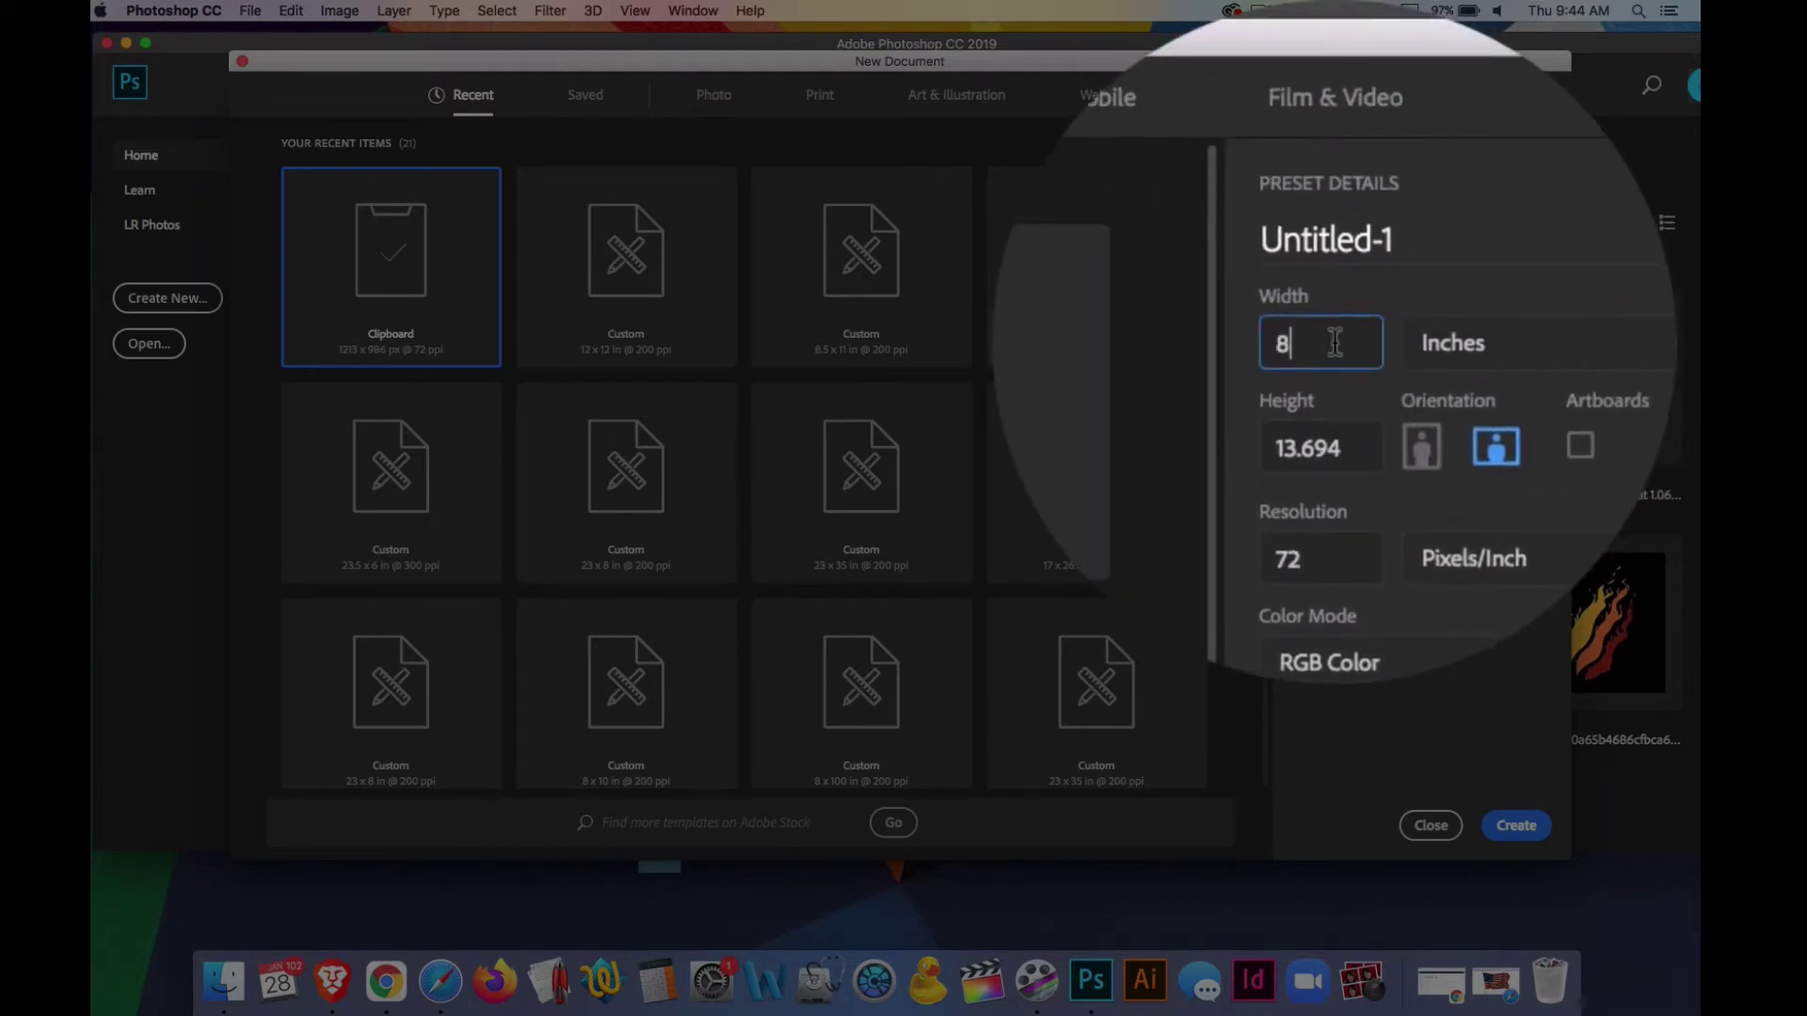
pyautogui.write('.5')
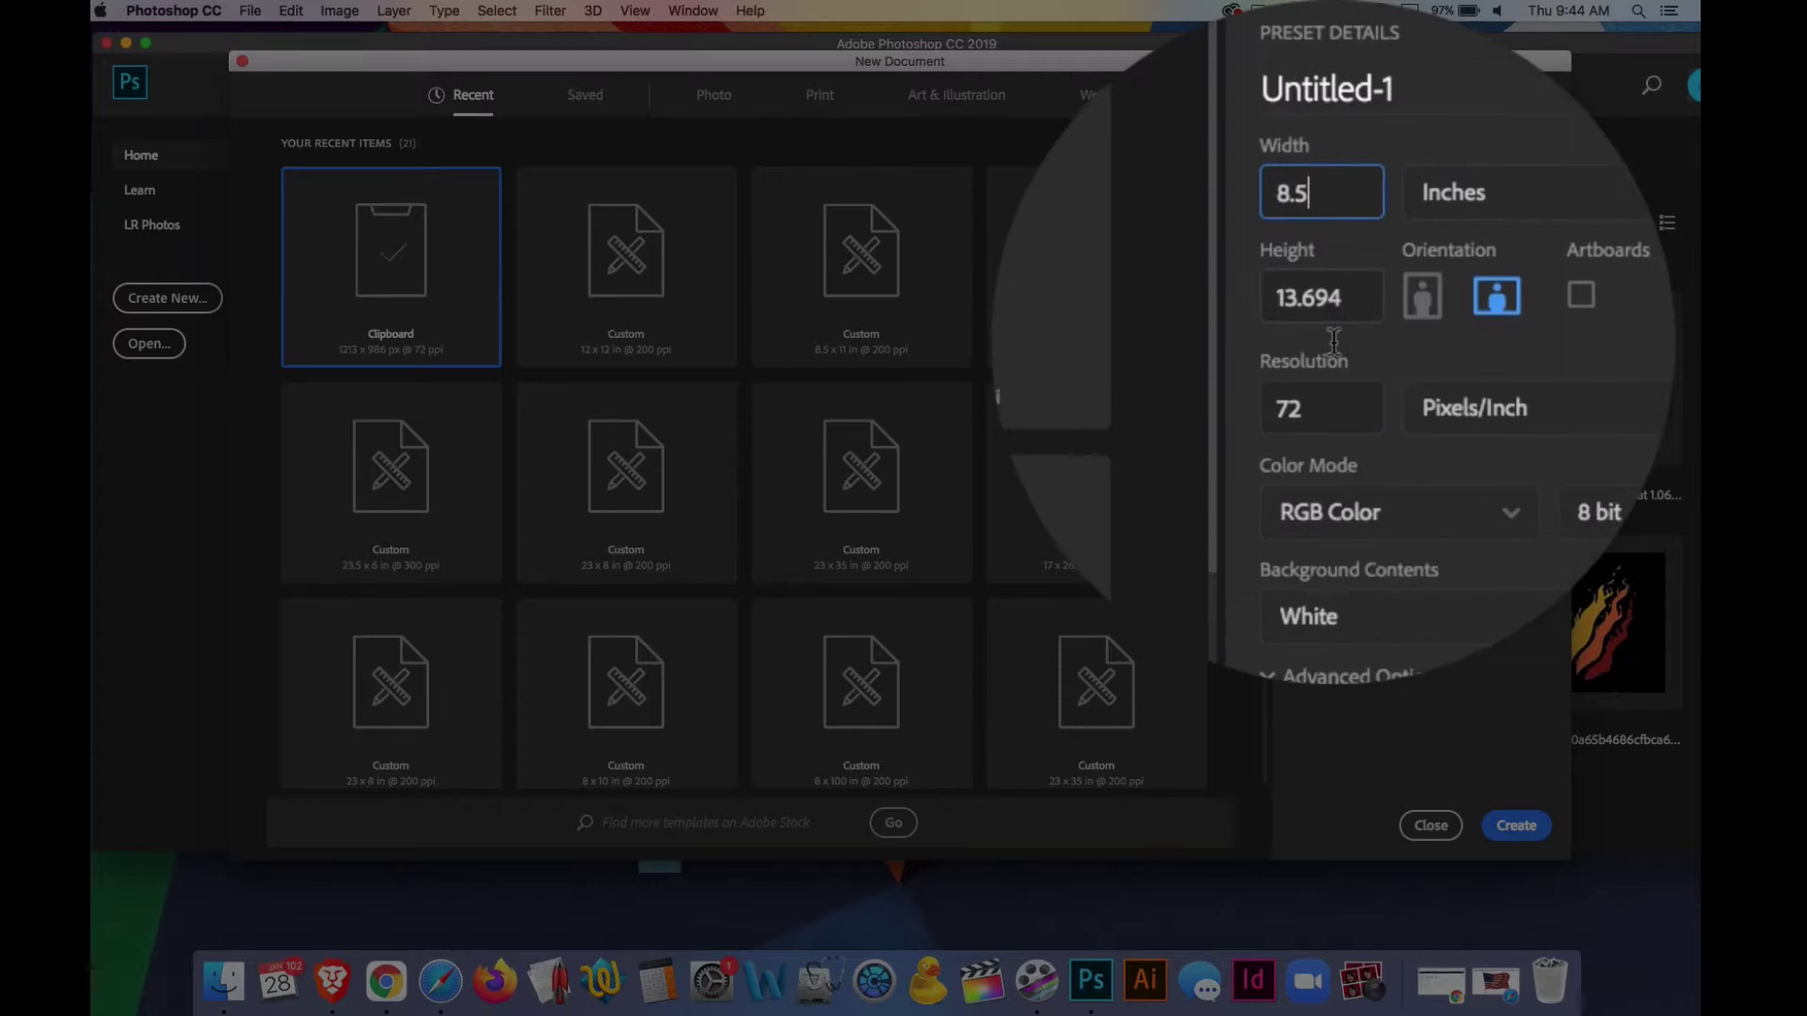
pyautogui.doubleClick(1337, 329)
pyautogui.write('11')
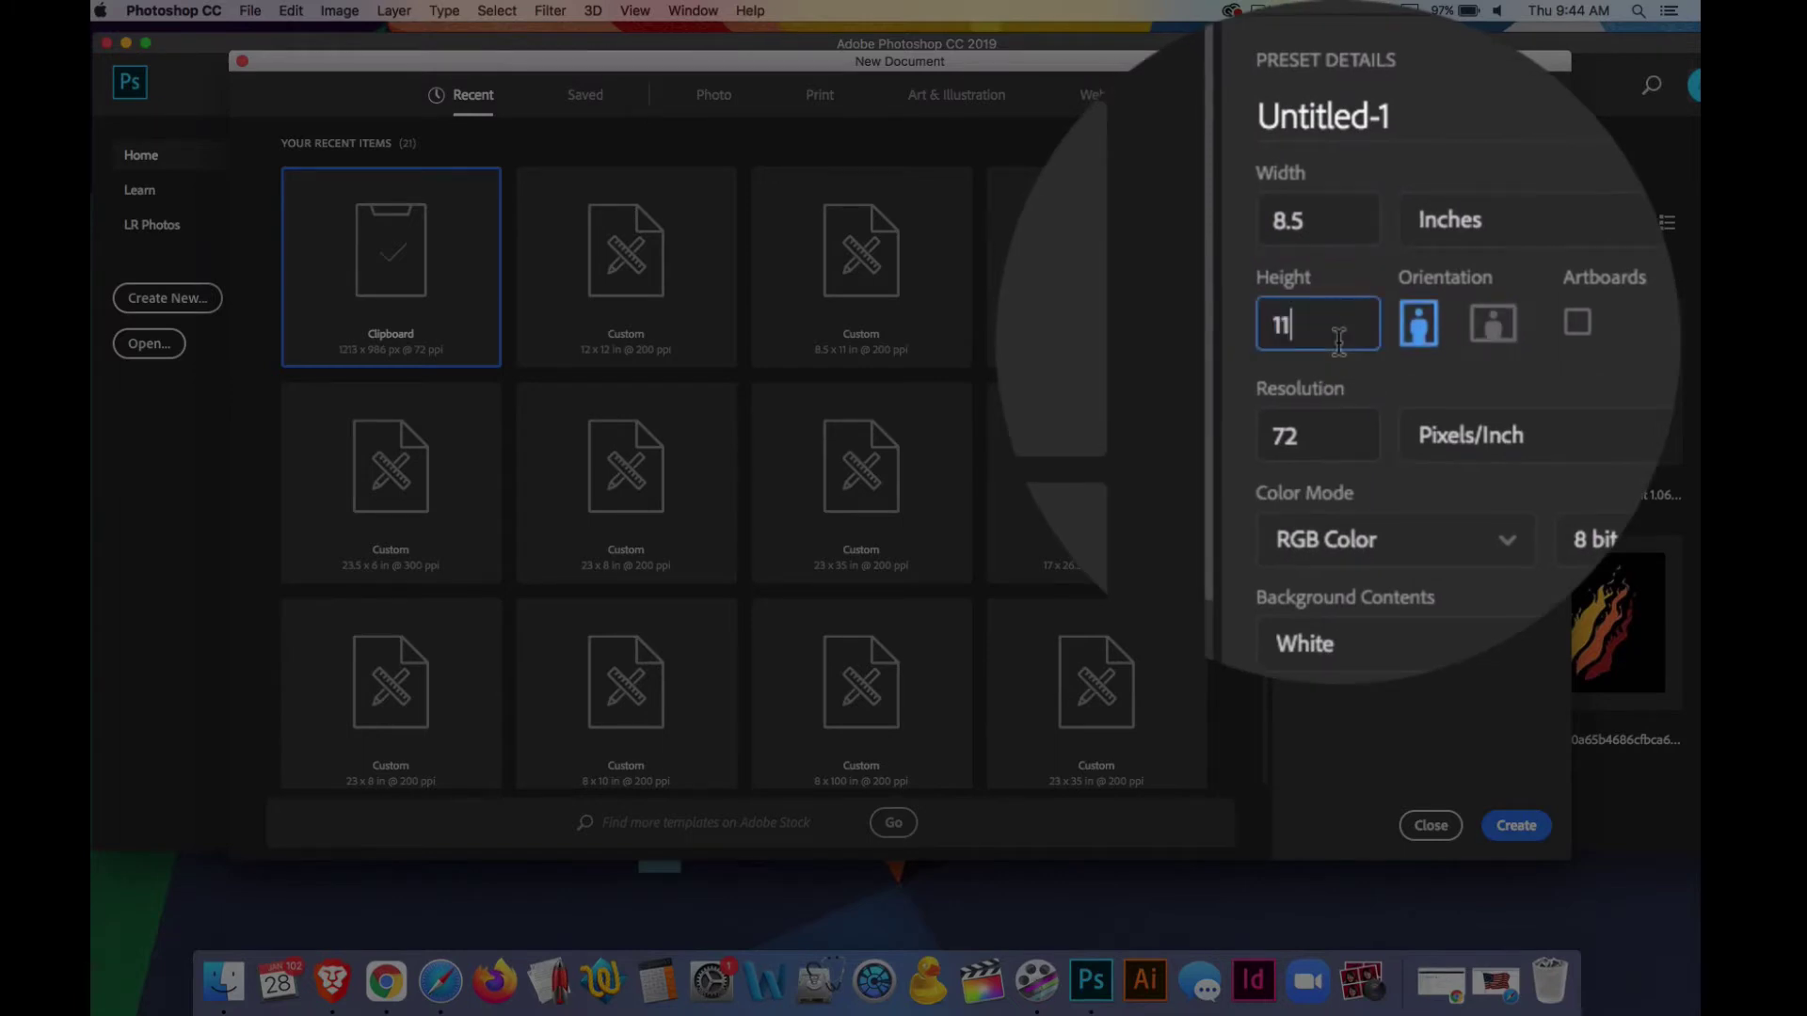
pyautogui.doubleClick(1335, 435)
# Step: Create the document at 200 ppi resolution, then zoom out so the whole page fits the window
pyautogui.write('200')
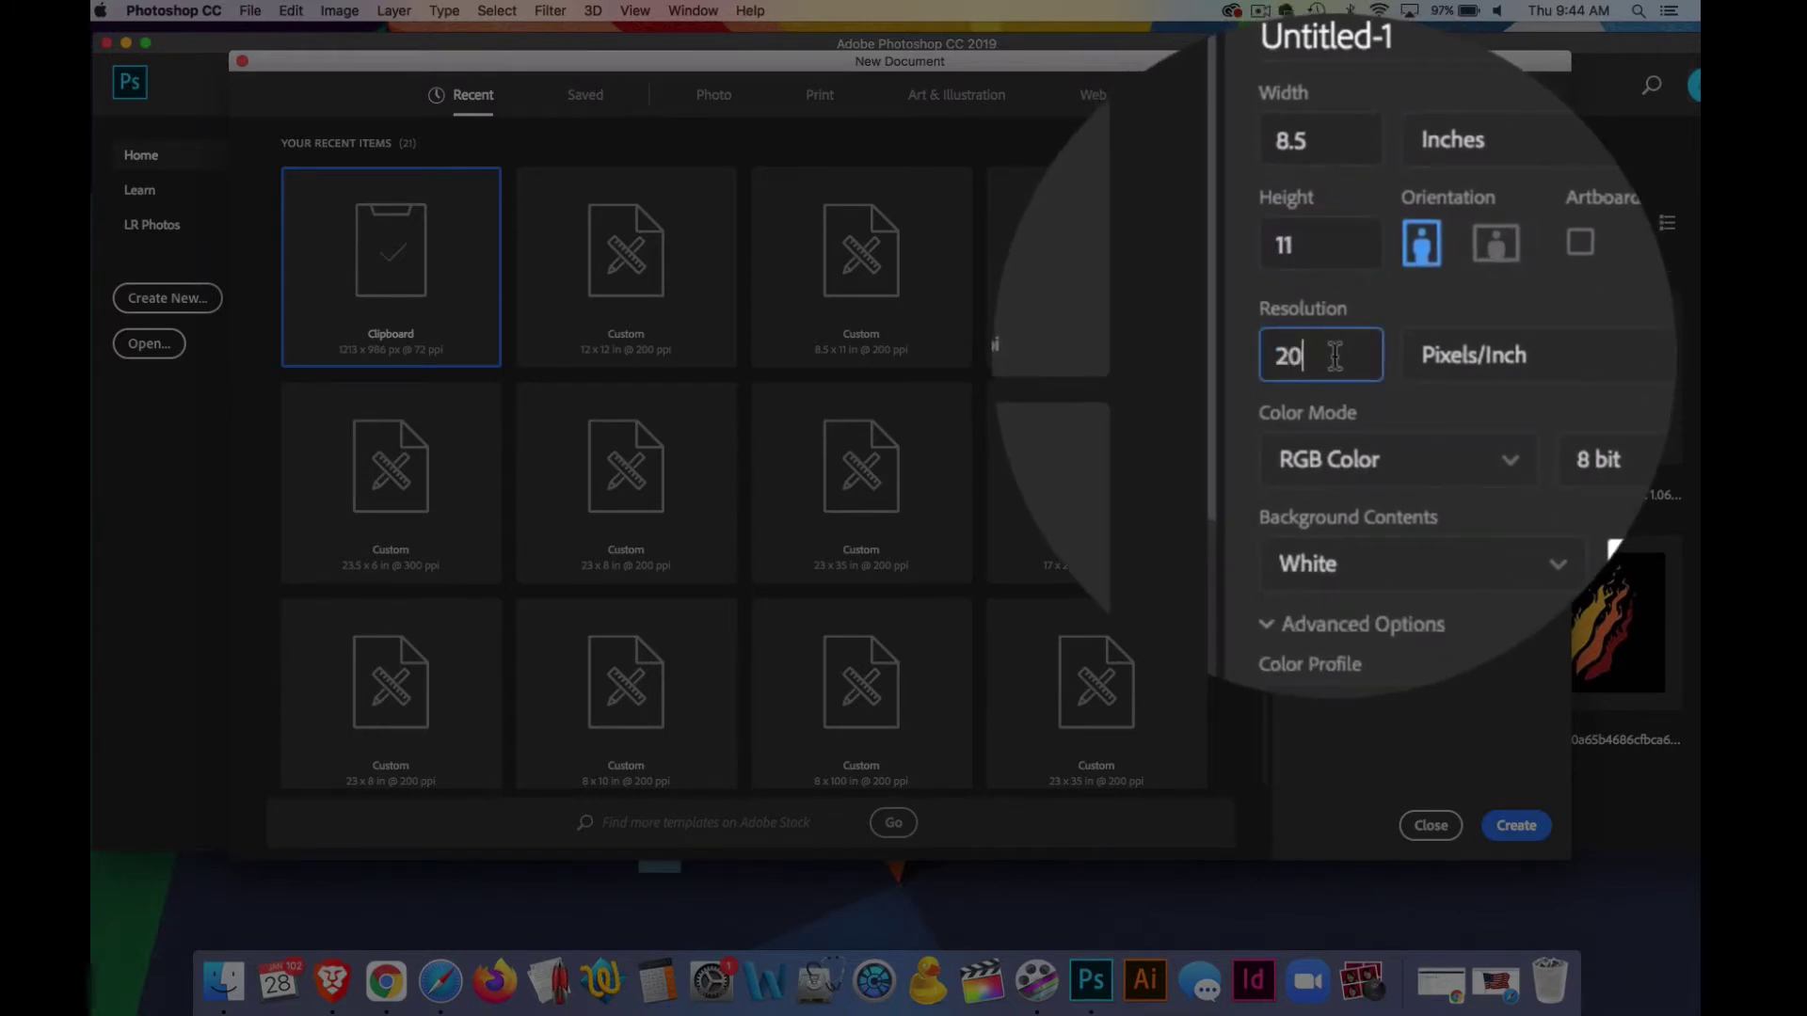
pyautogui.click(1516, 825)
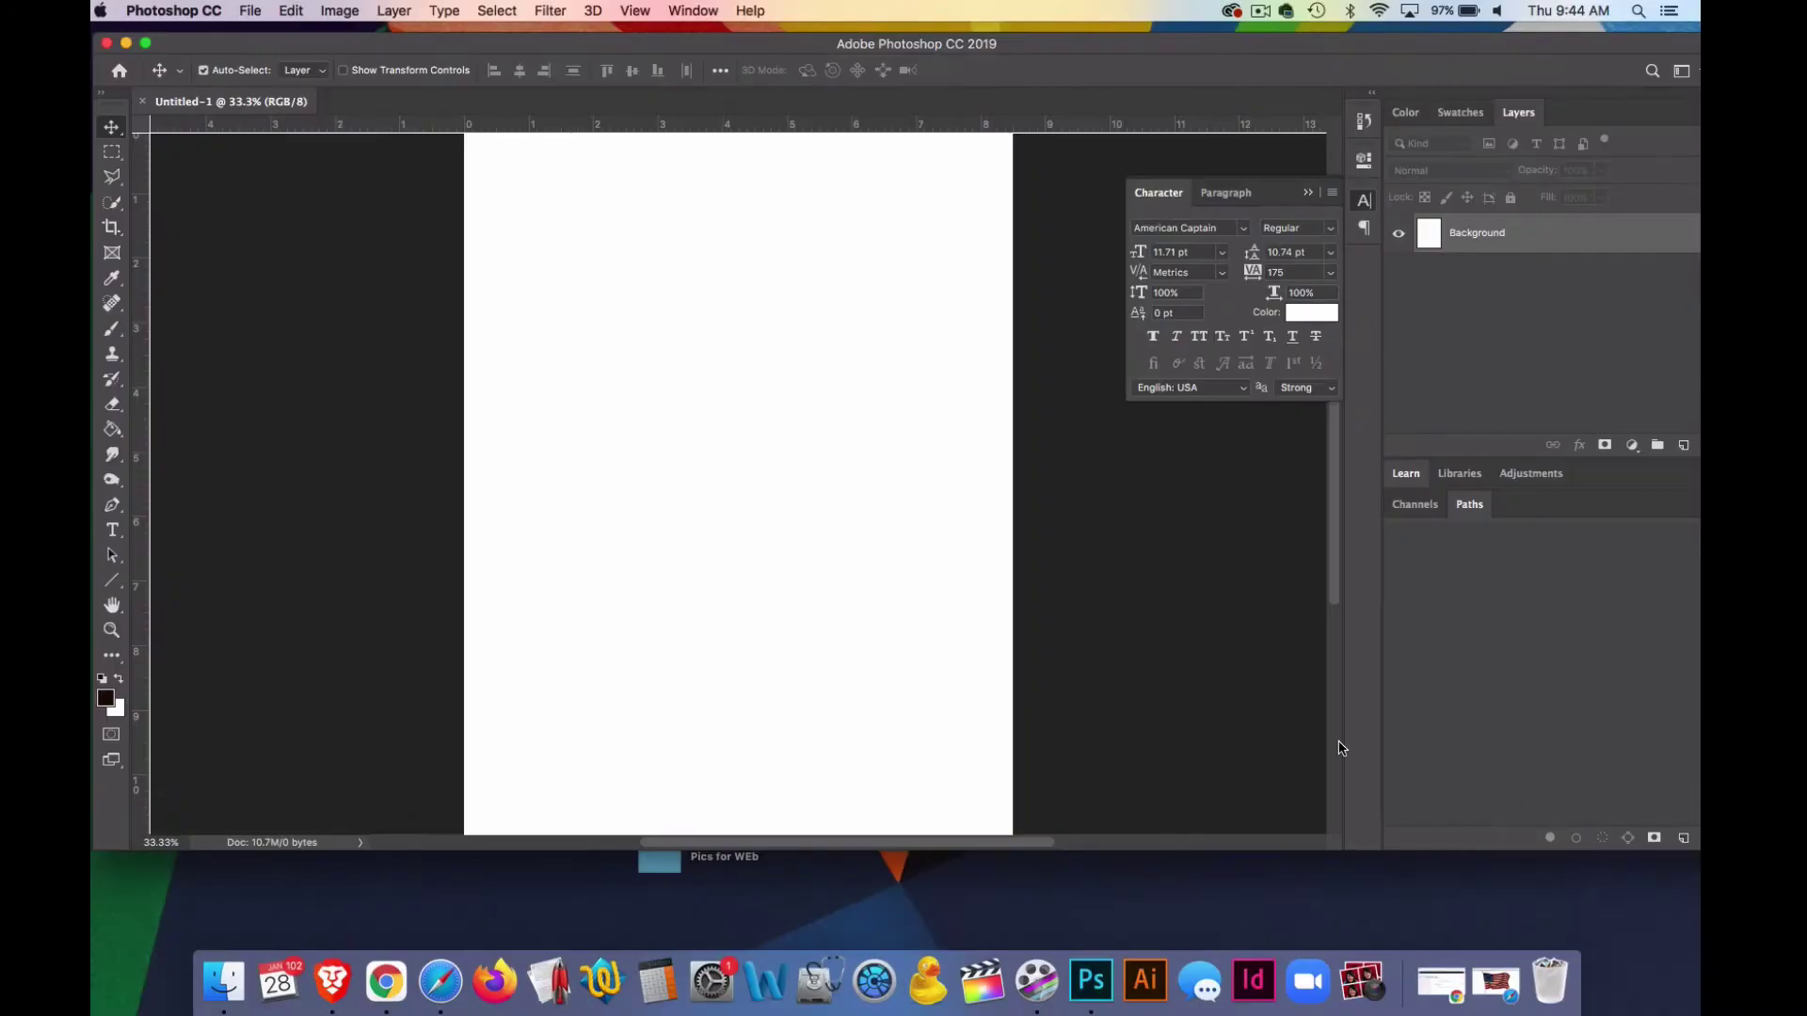
pyautogui.click(111, 629)
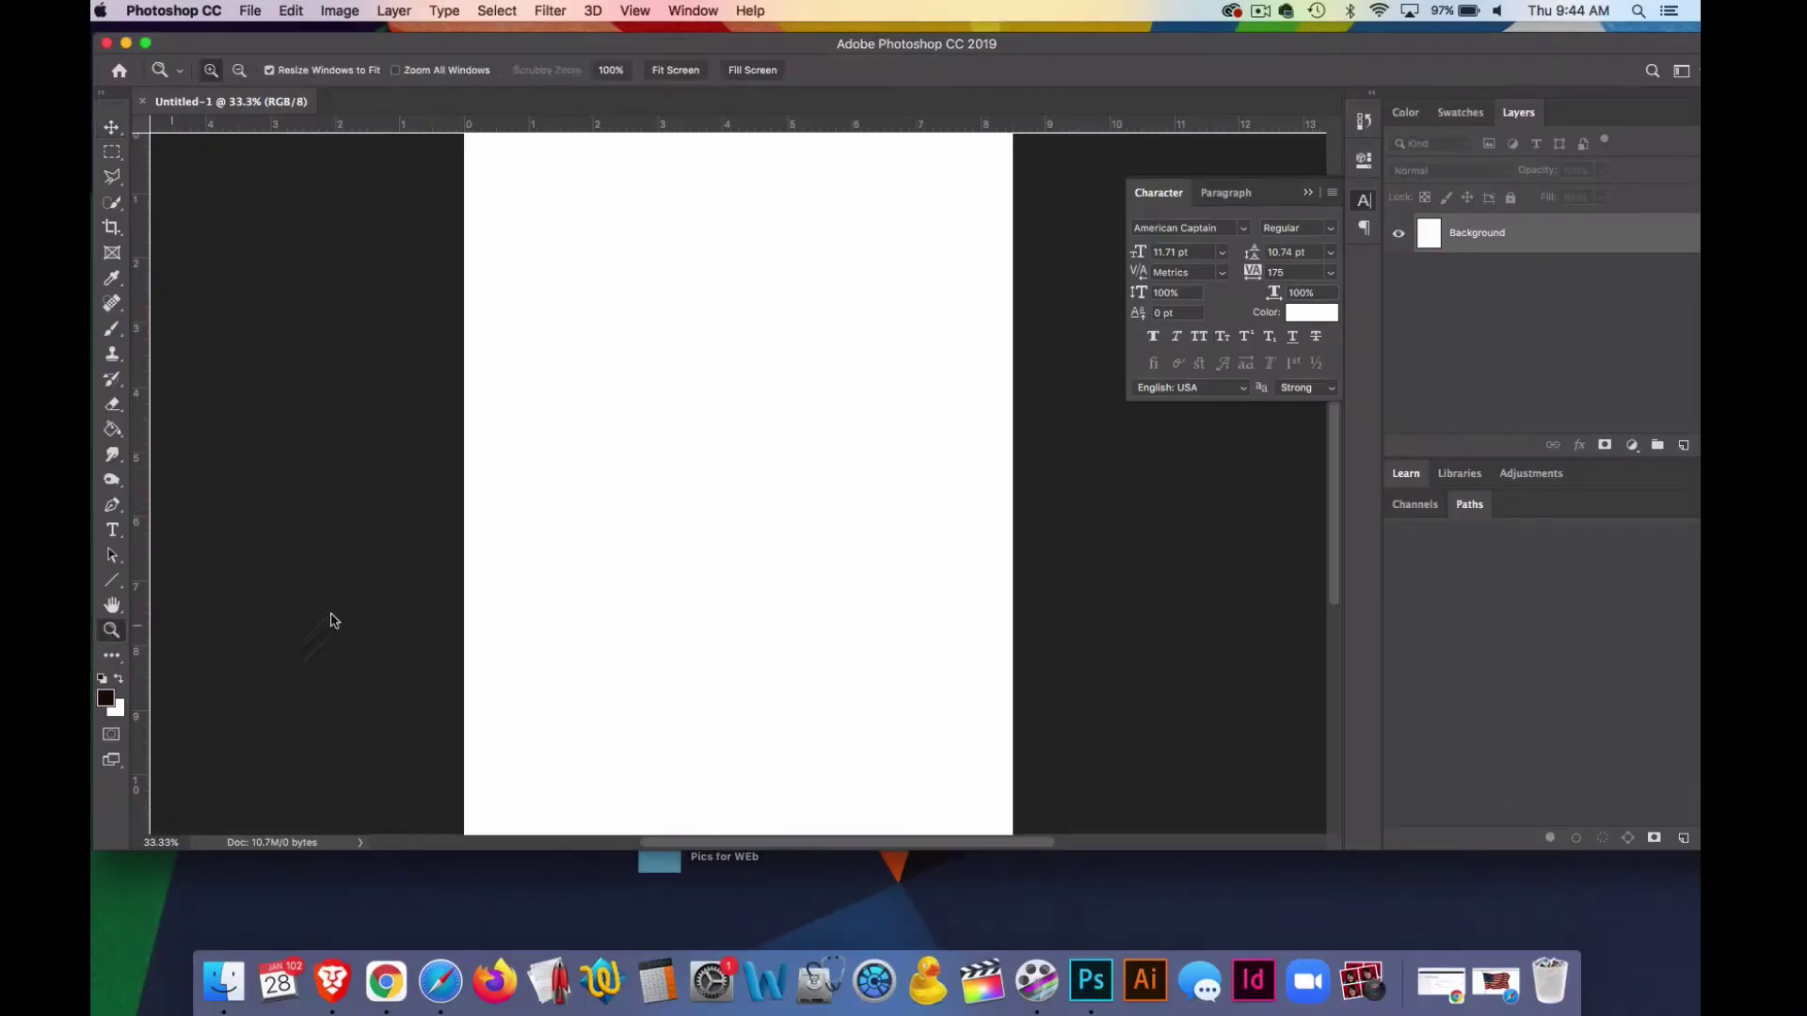
pyautogui.keyDown('alt'); pyautogui.click(593, 603); pyautogui.keyUp('alt')
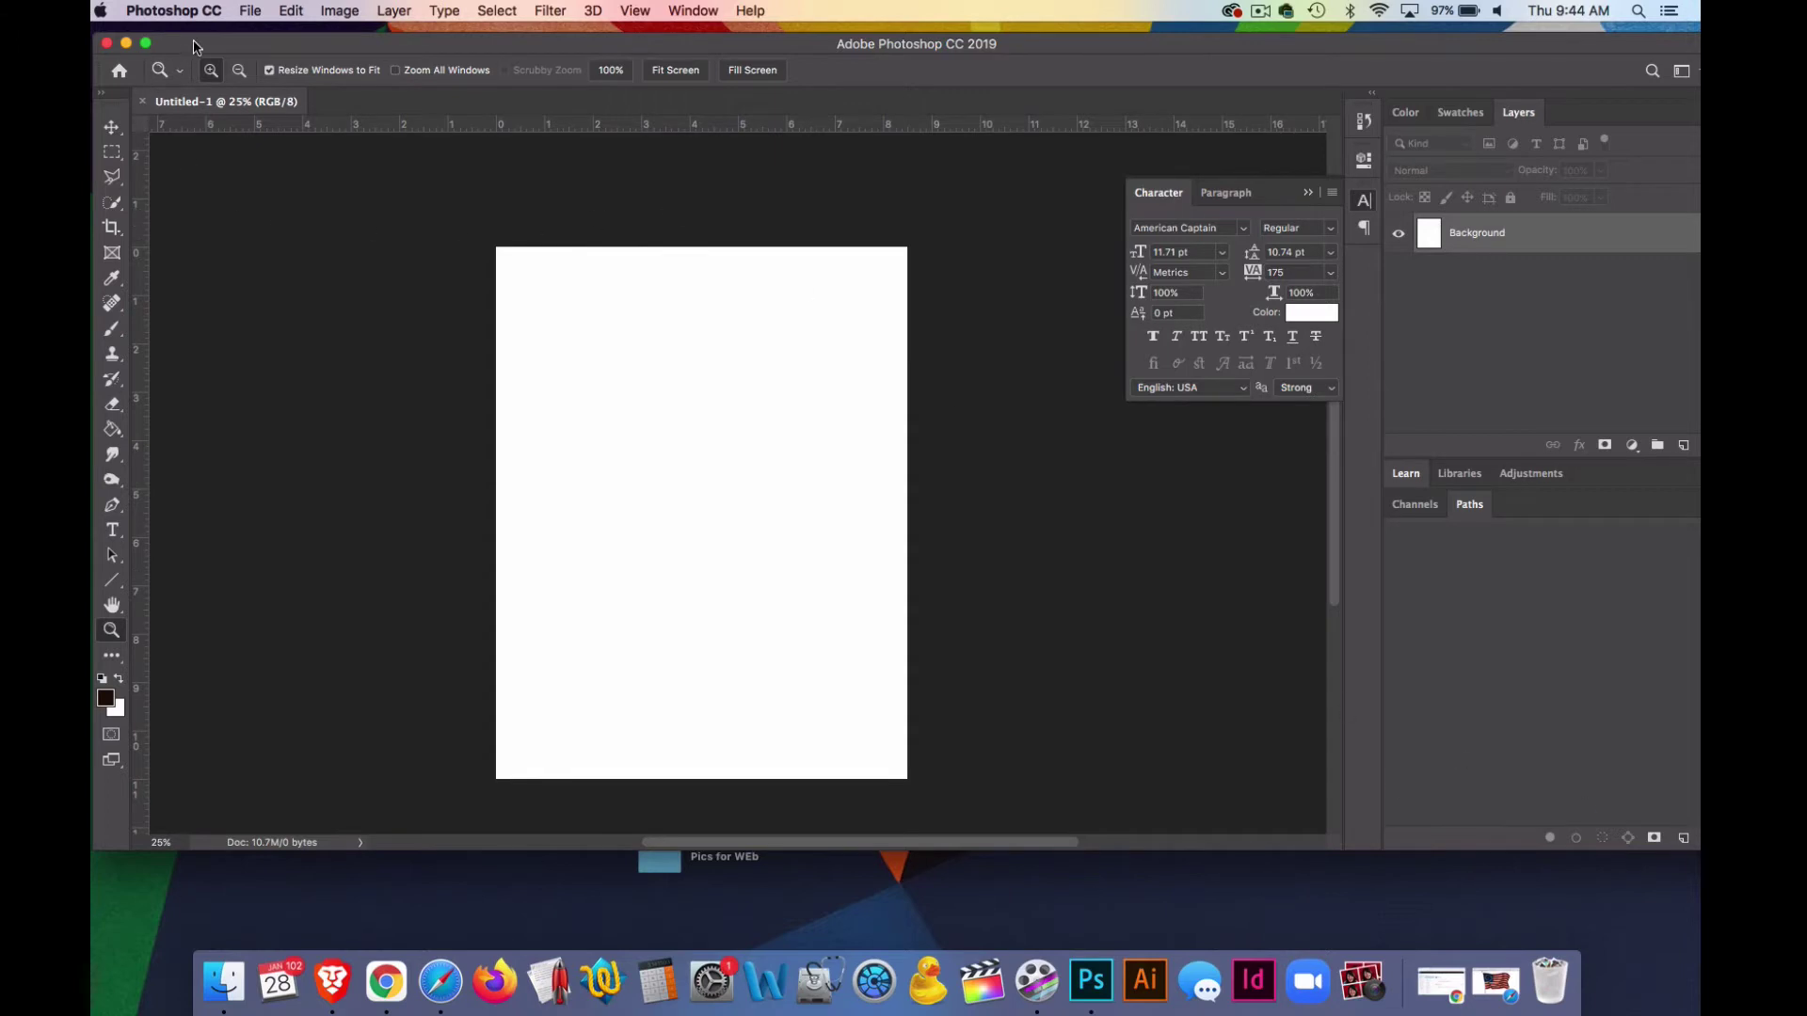
pyautogui.moveTo(197, 48); pyautogui.dragTo(180, 46)
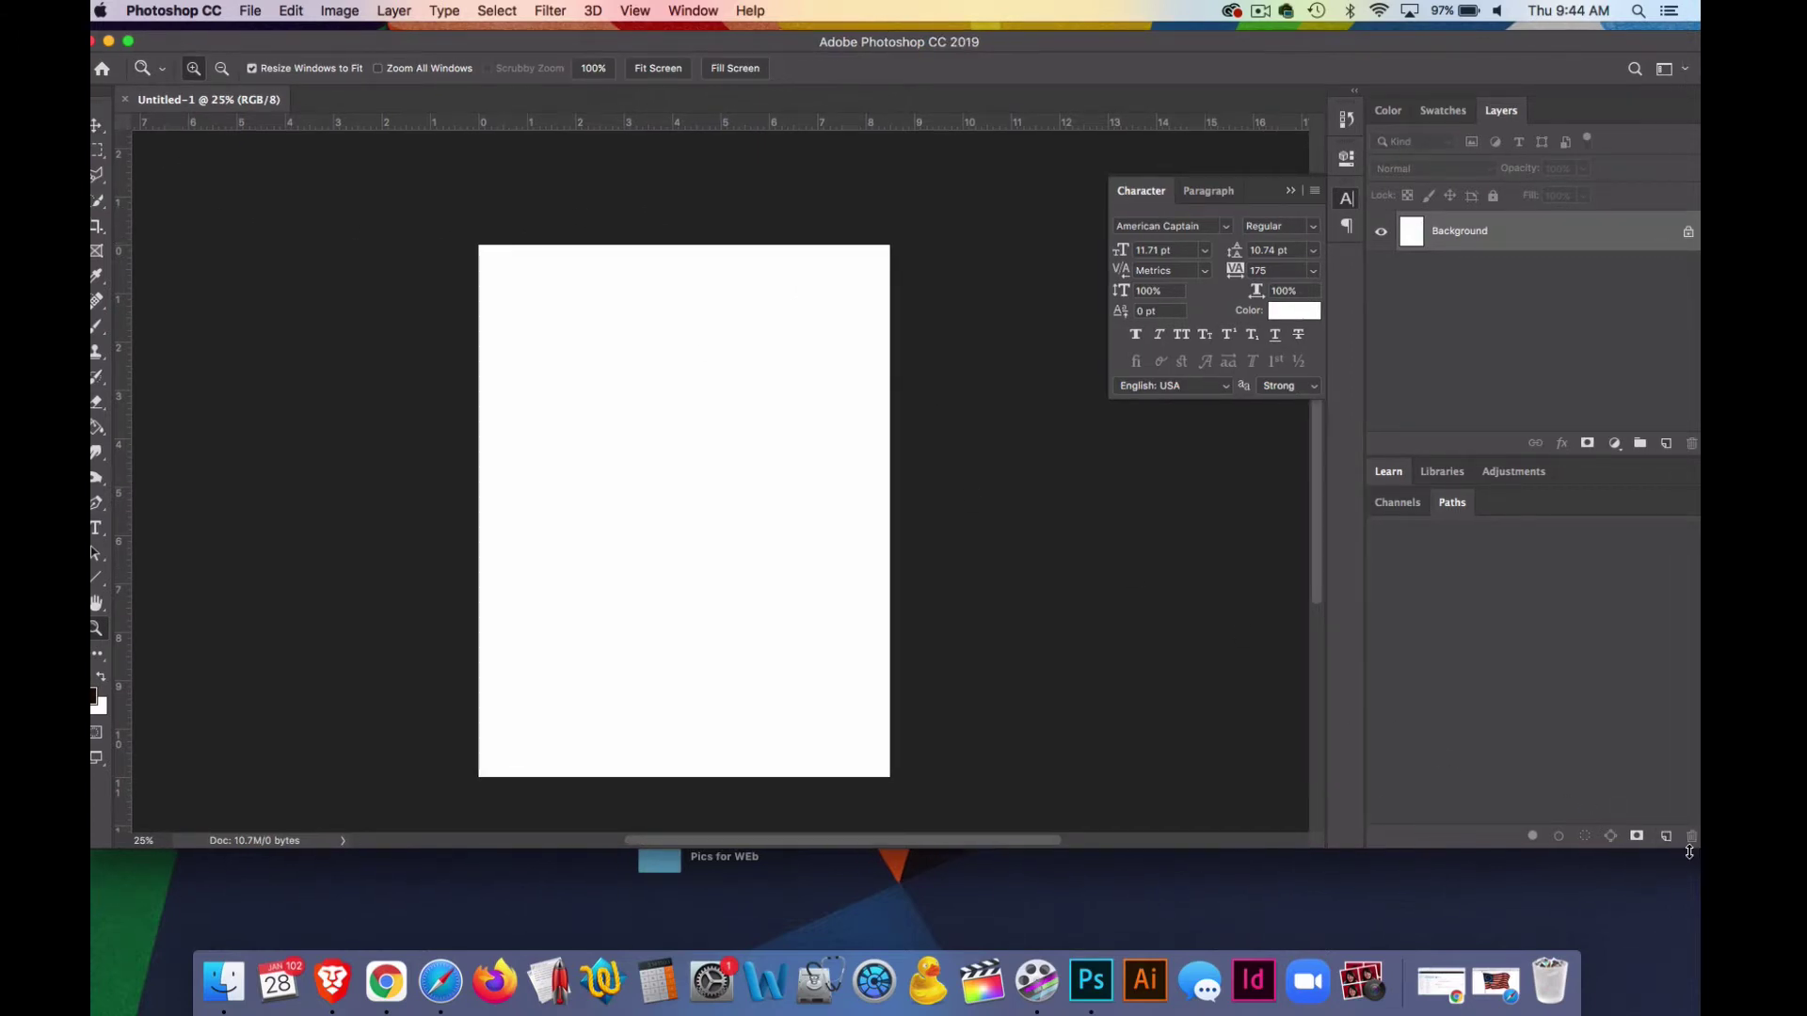
pyautogui.moveTo(1400, 51); pyautogui.dragTo(1421, 53)
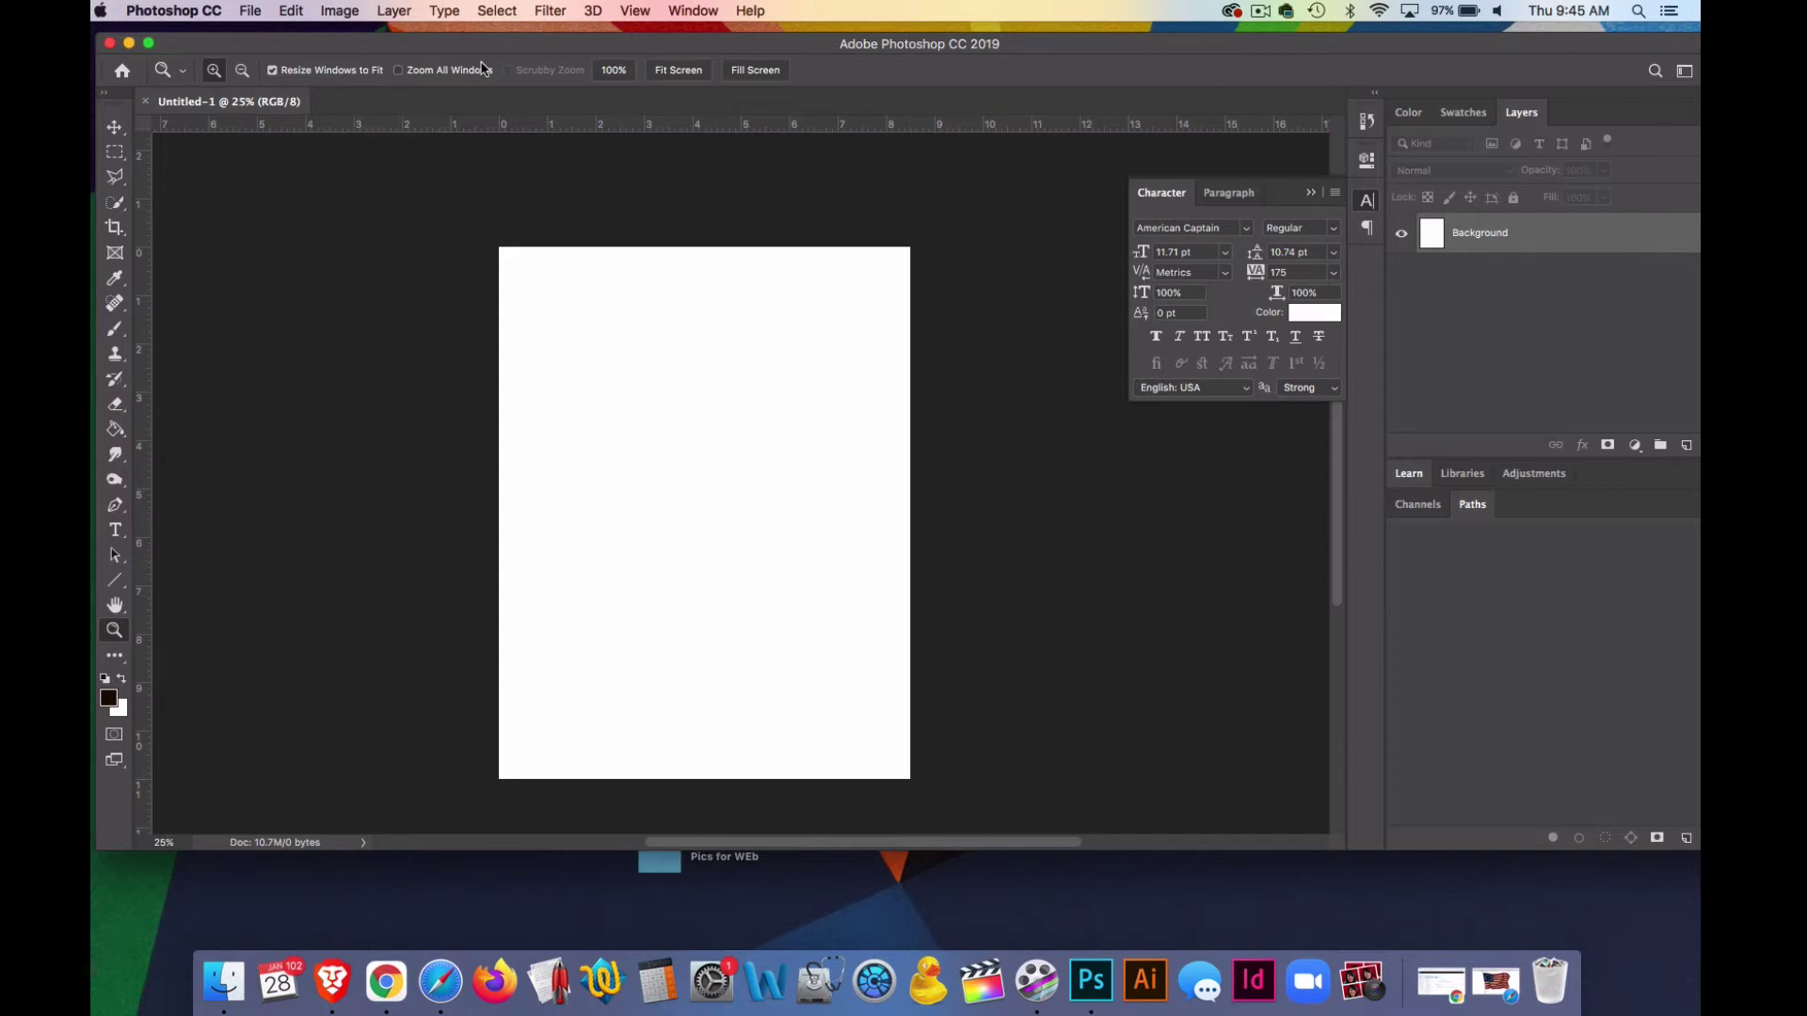
# Step: Add vertical guides through View > New Guide at 0.25 in and 8.25 in
pyautogui.click(634, 10)
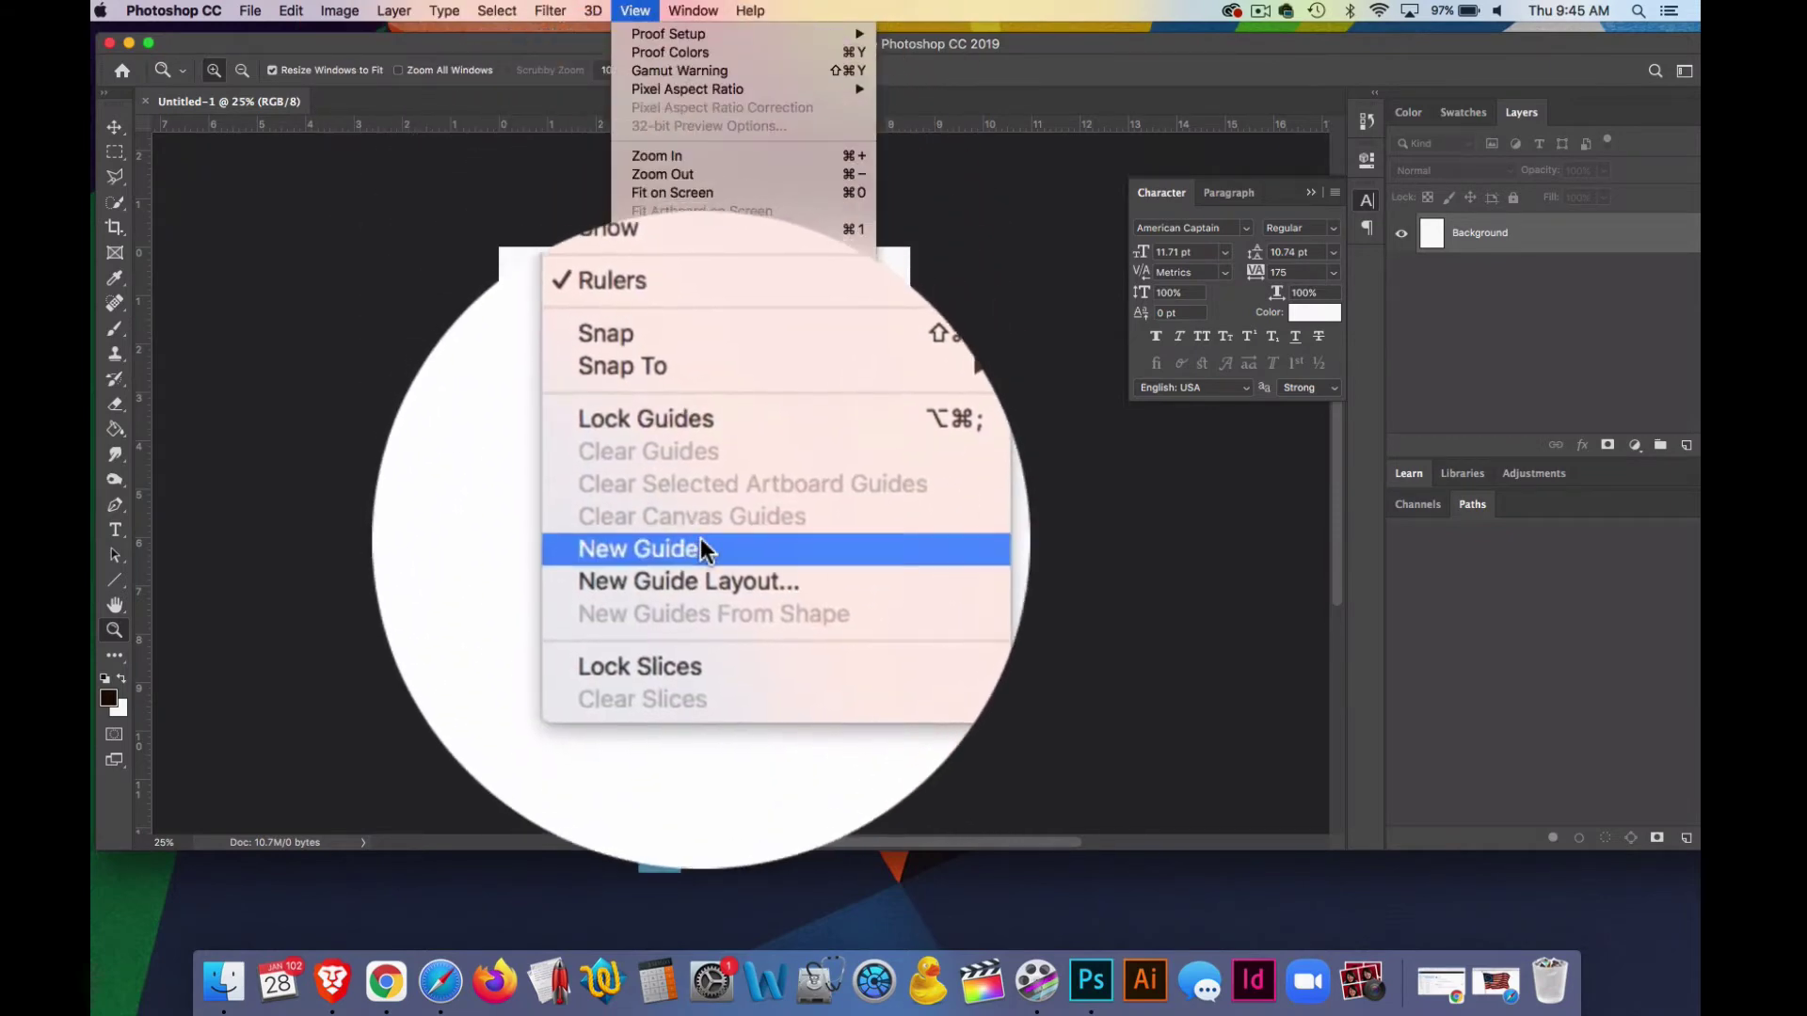
pyautogui.click(705, 548)
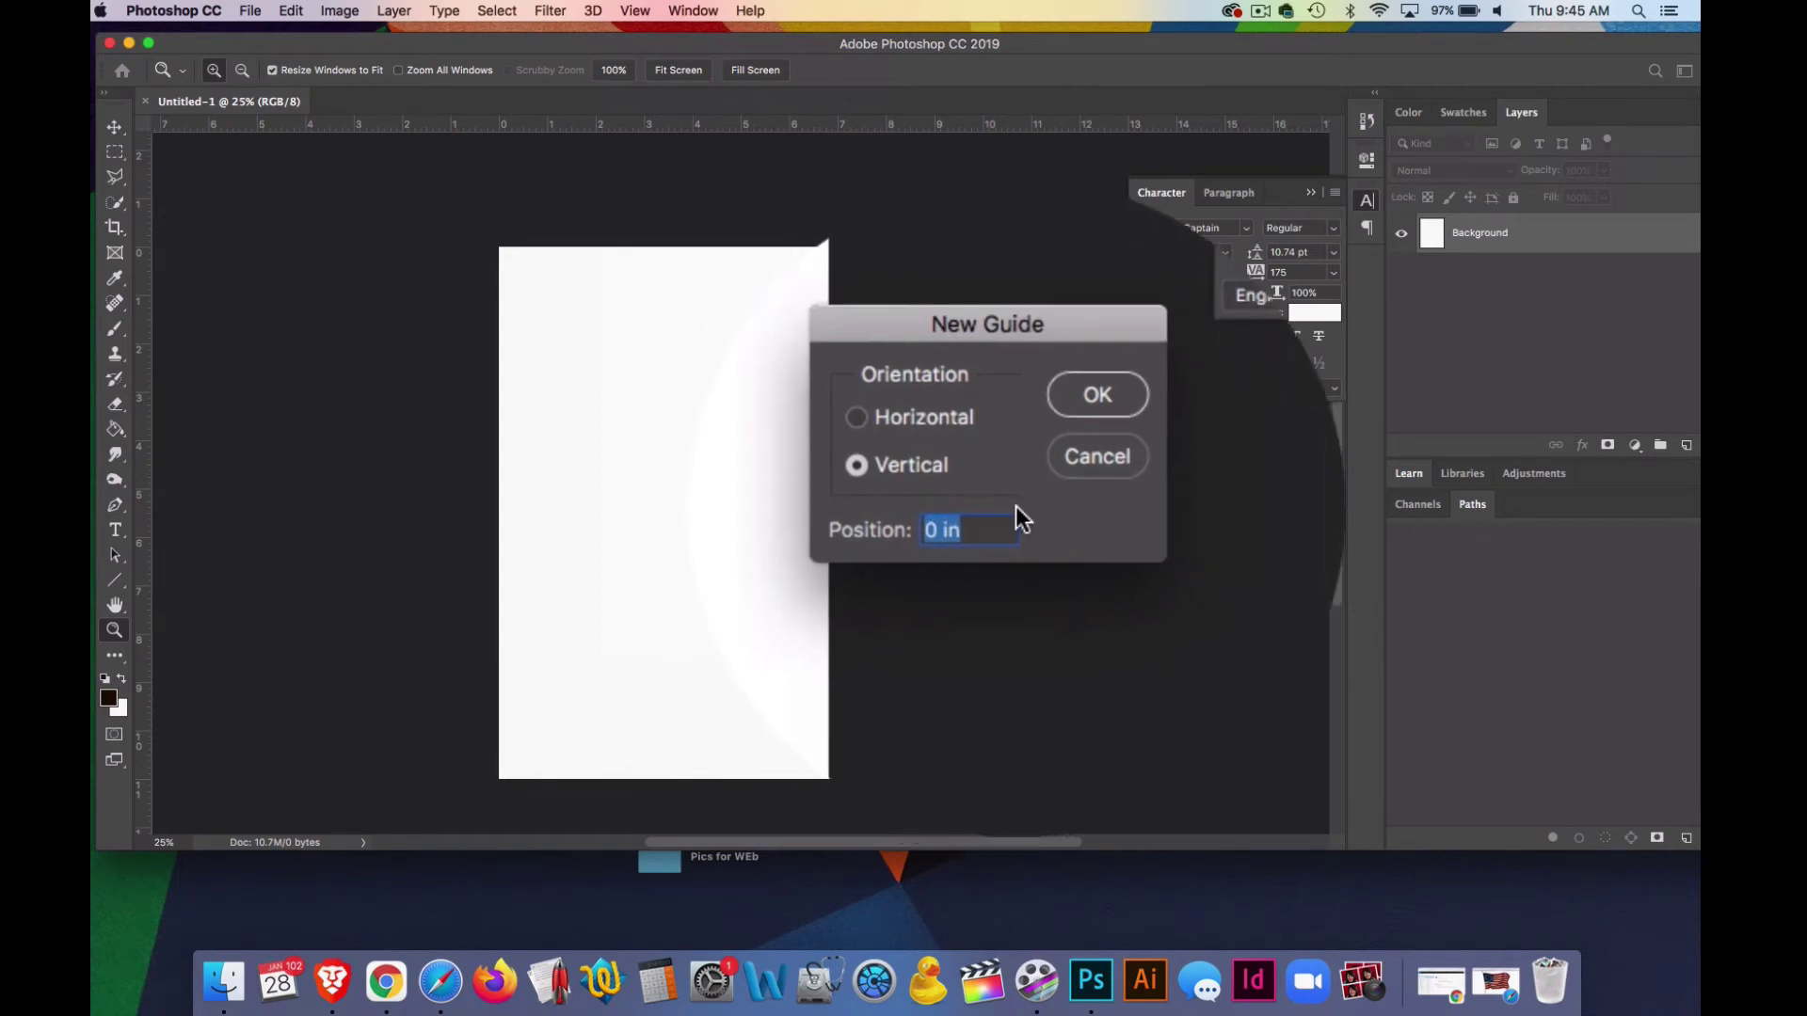
pyautogui.write('.25 in')
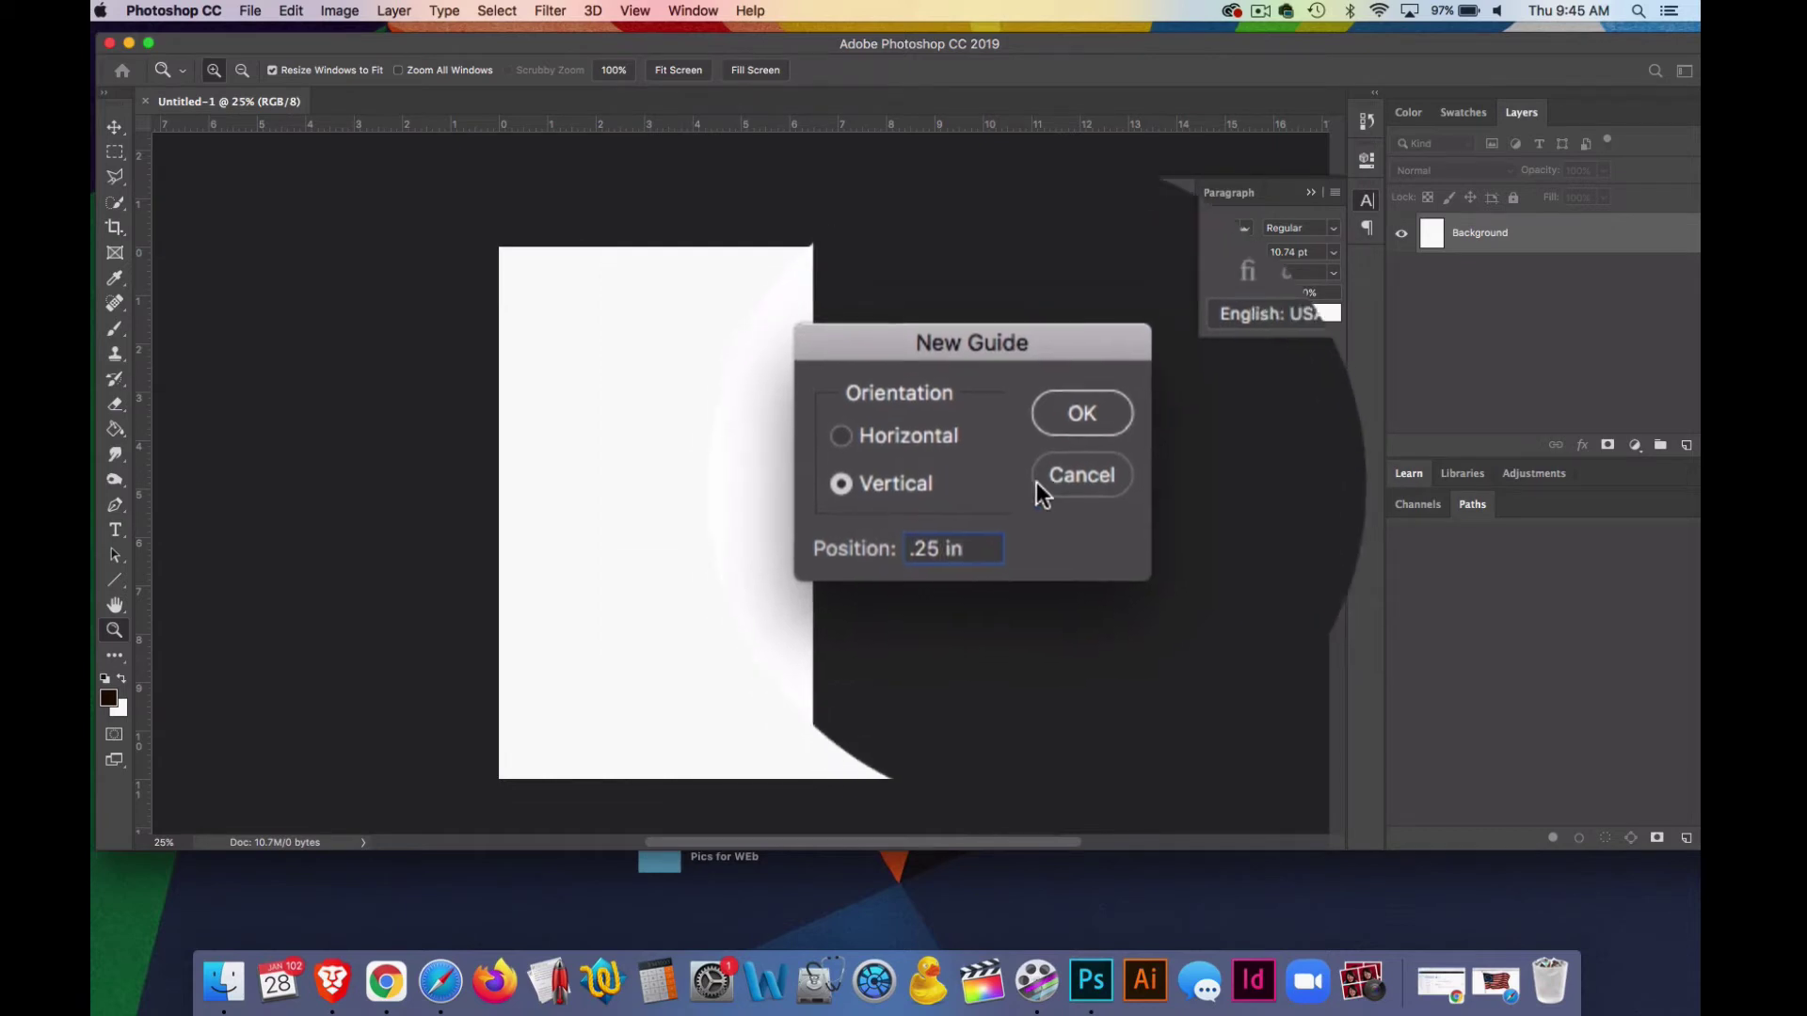
pyautogui.click(1061, 446)
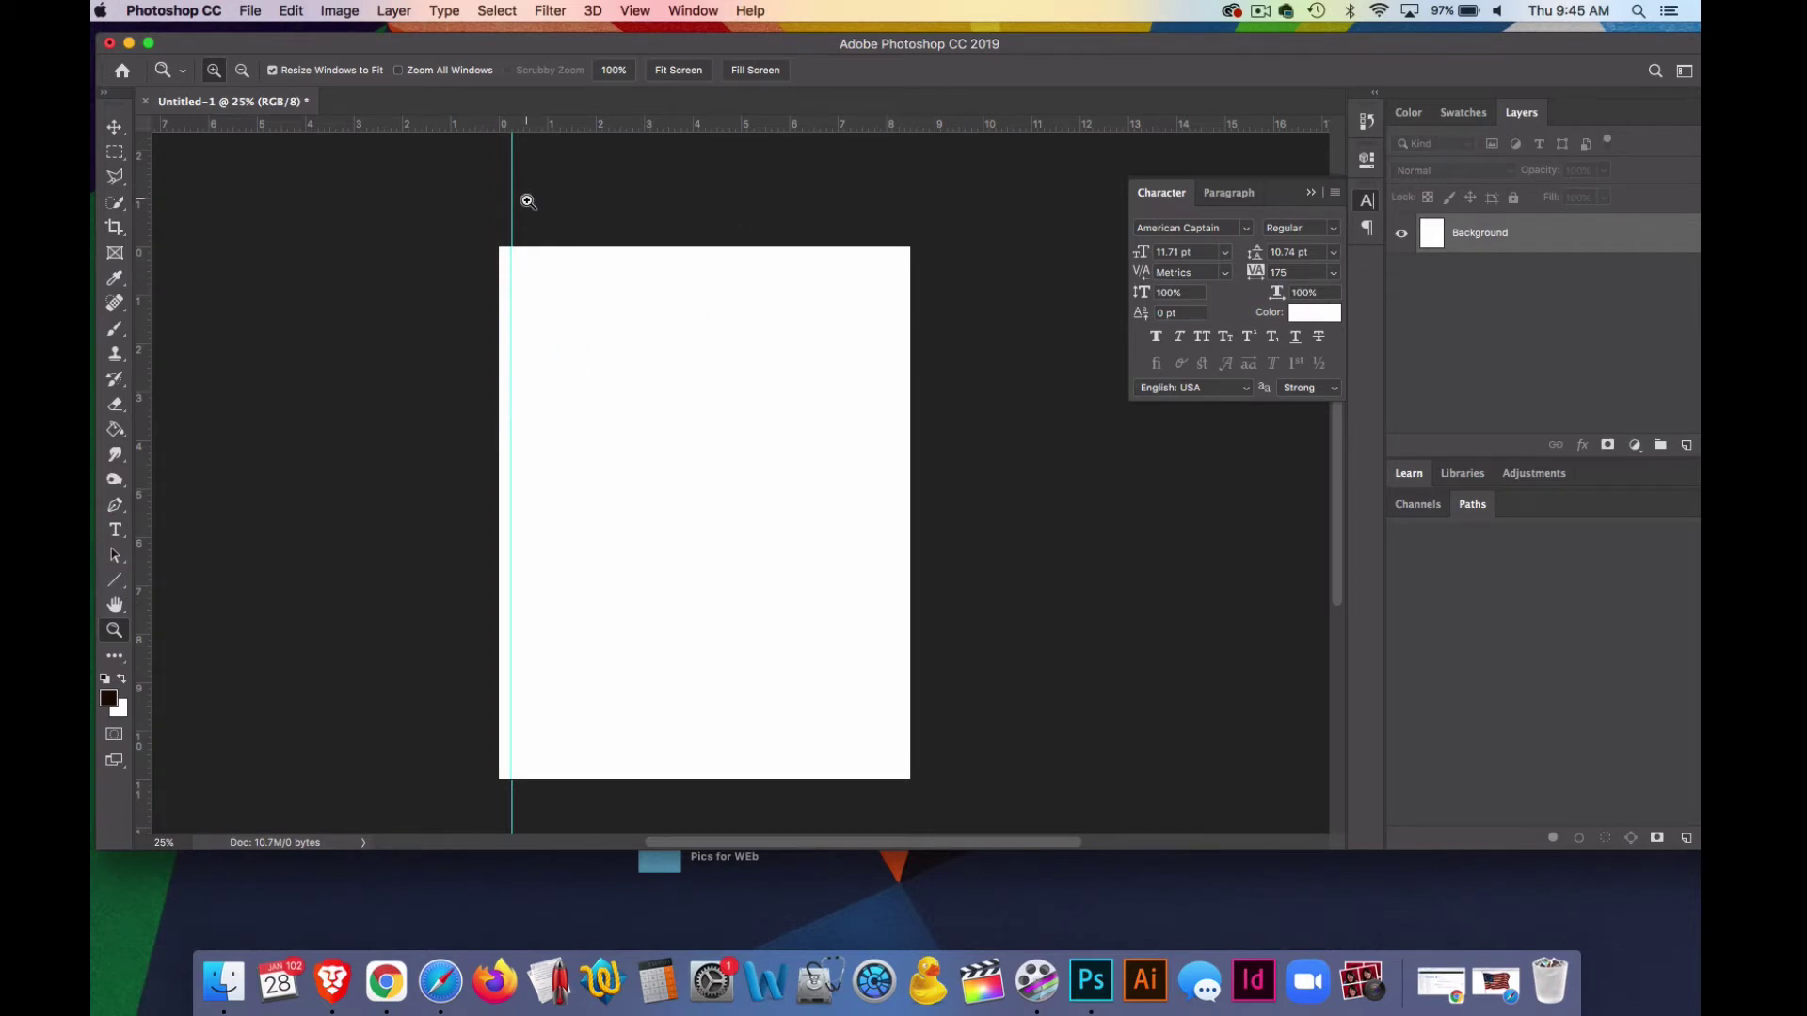
pyautogui.click(633, 11)
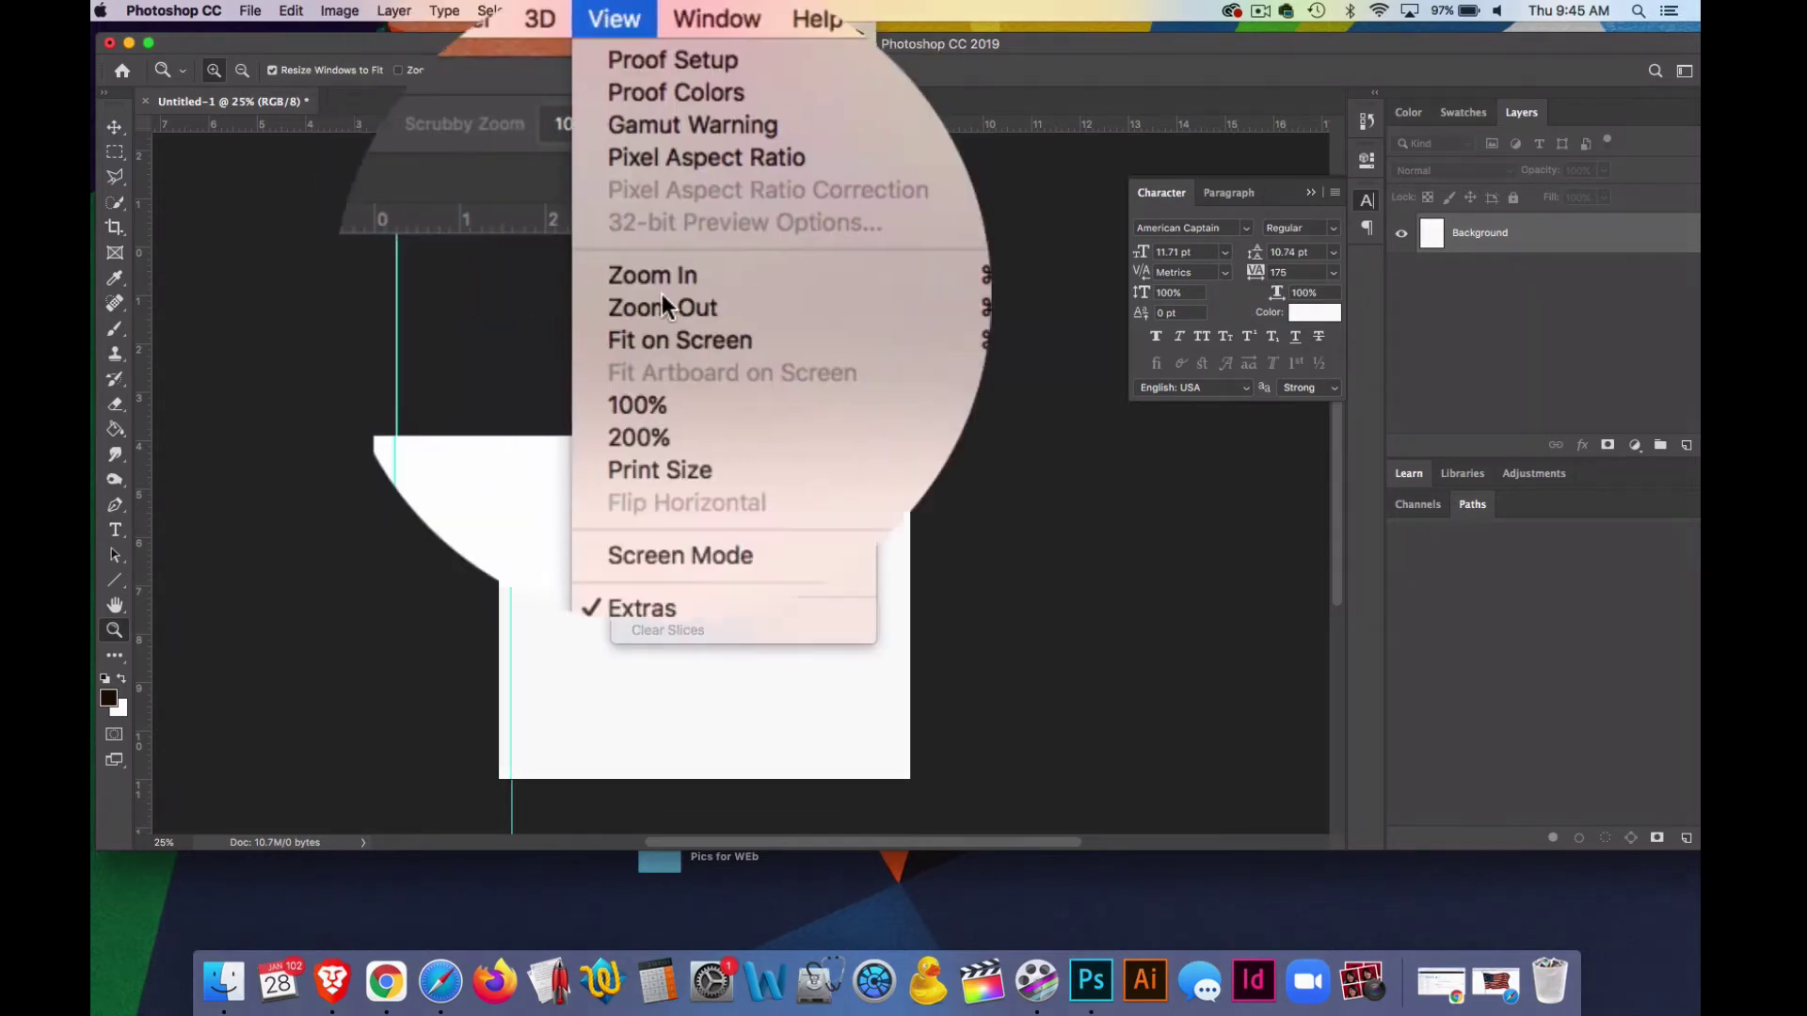
pyautogui.click(724, 546)
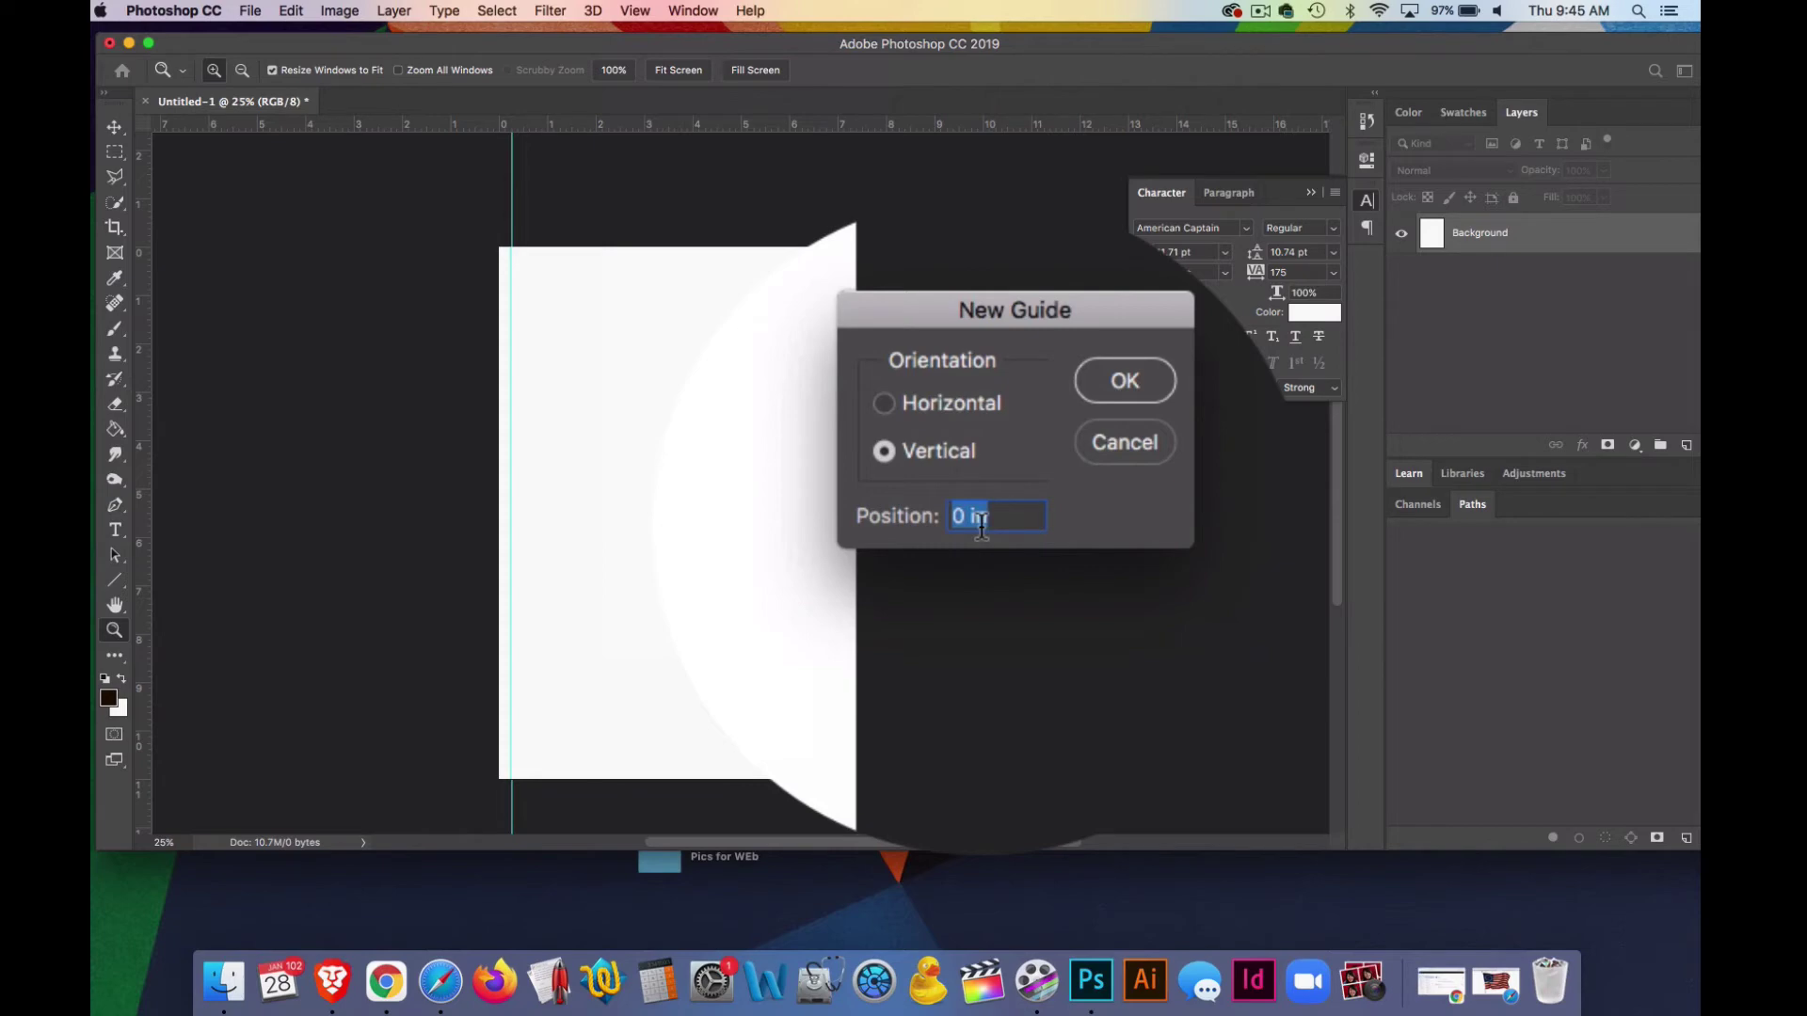
pyautogui.write('8.25 in')
pyautogui.click(1052, 432)
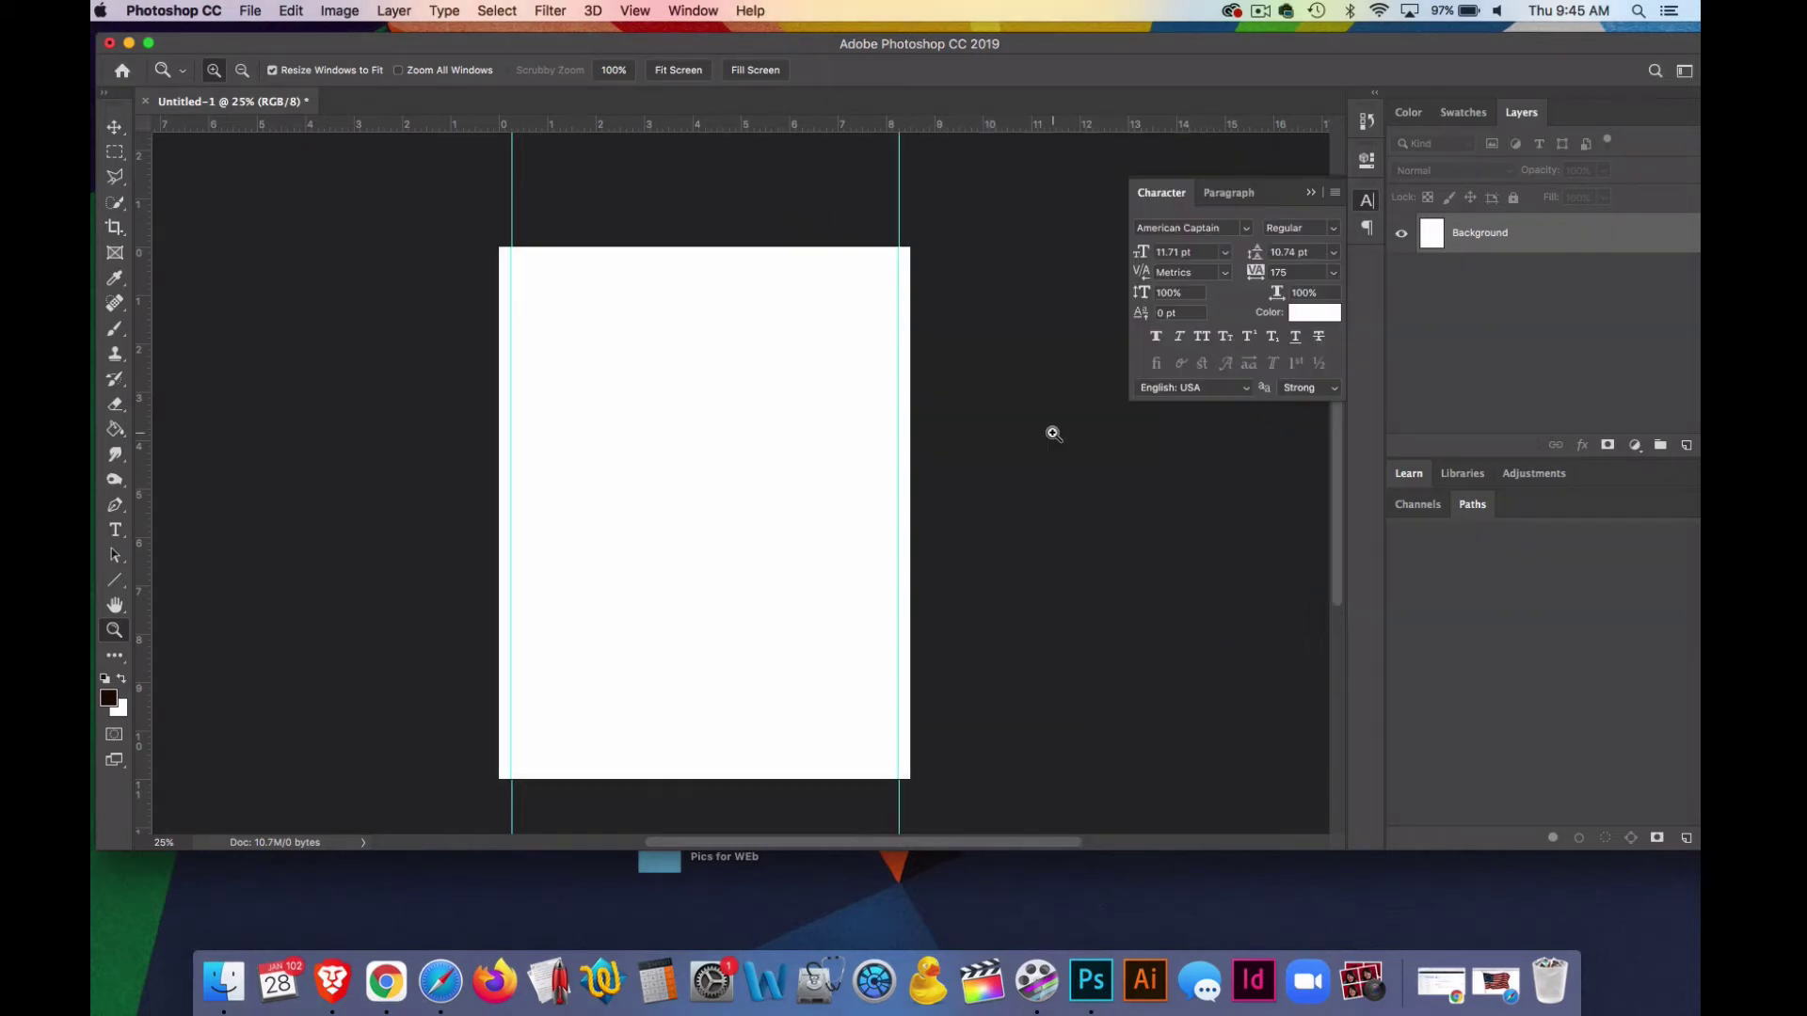
# Step: Add horizontal guides through View > New Guide at 0.25 in and 10.75 in
pyautogui.click(627, 9)
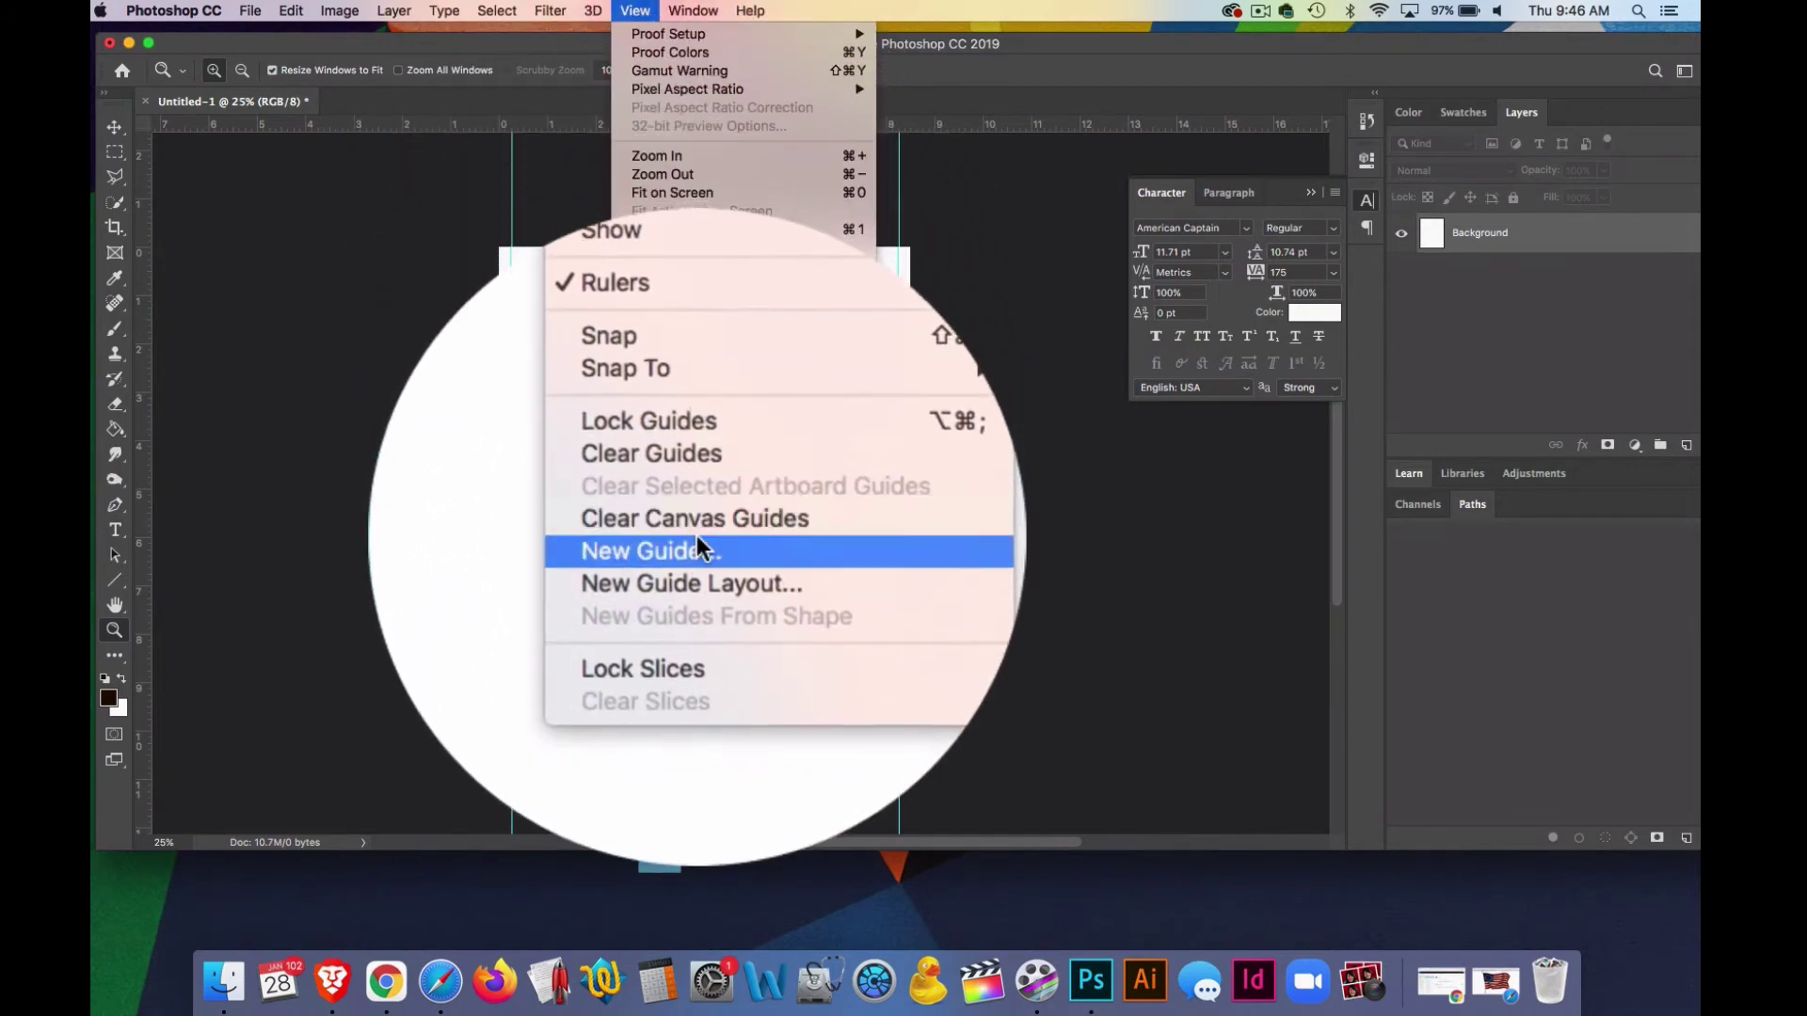
pyautogui.click(696, 541)
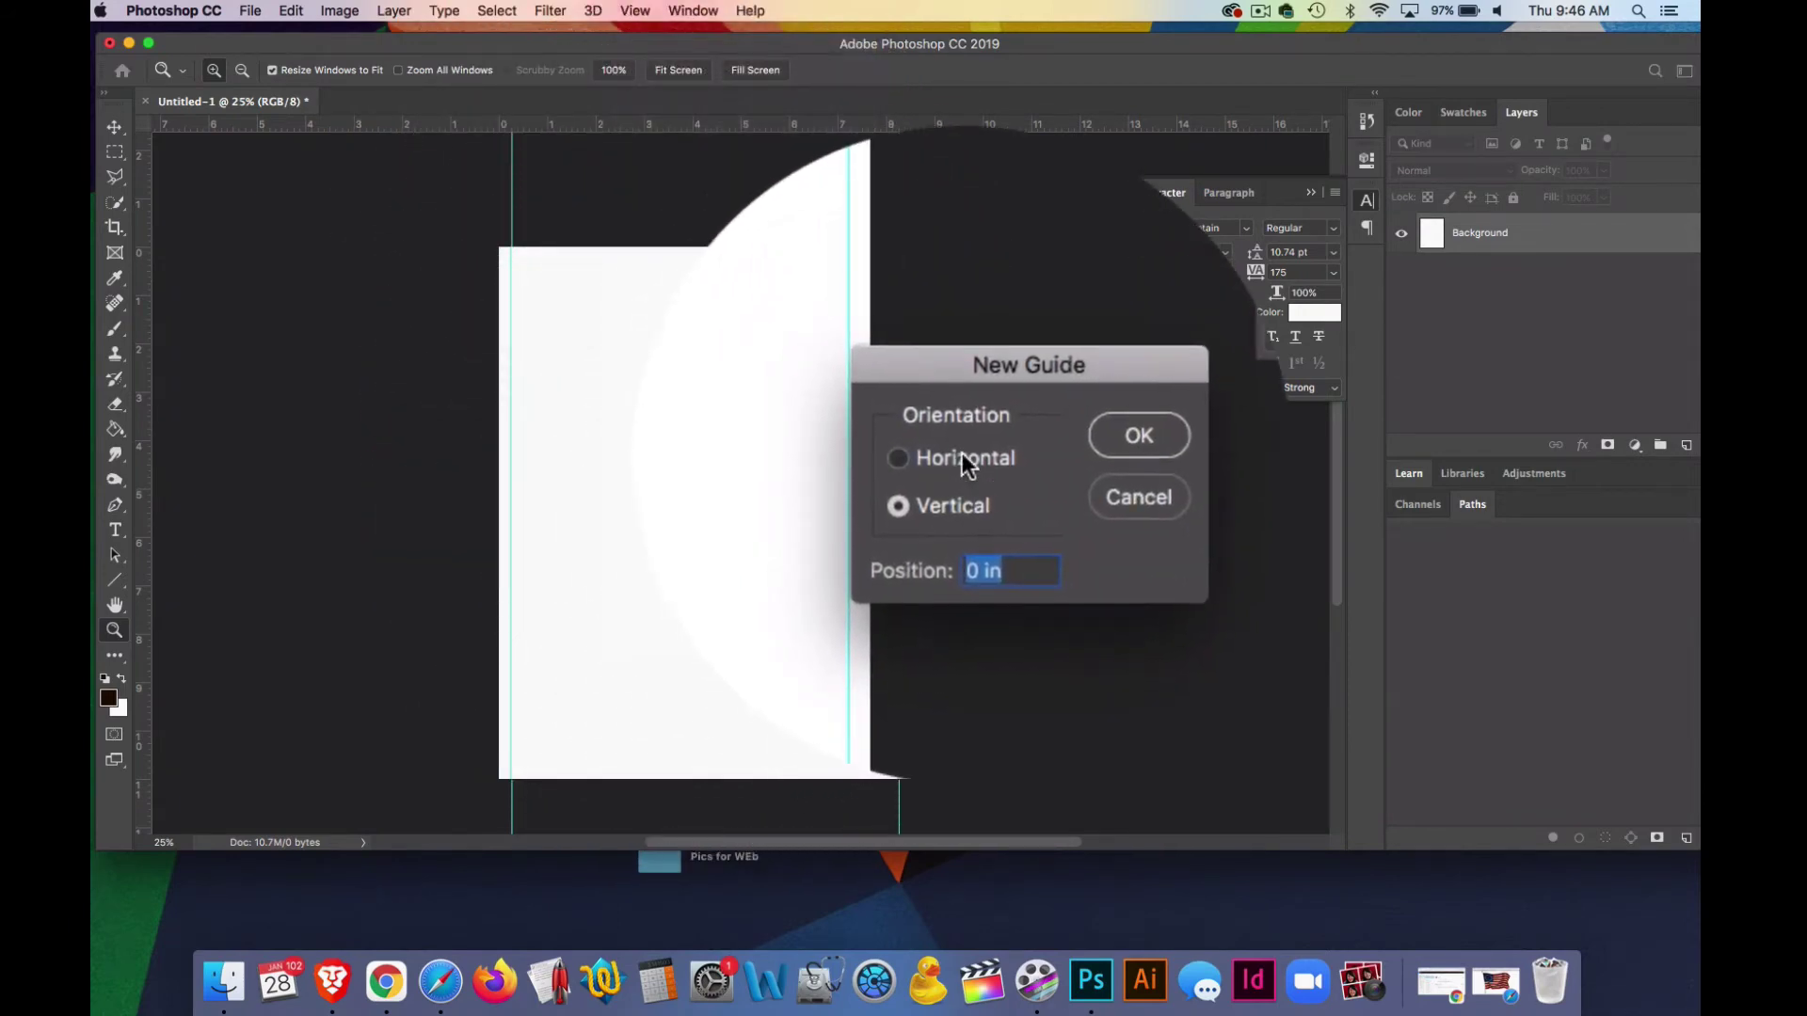
pyautogui.click(962, 455)
pyautogui.write('.25')
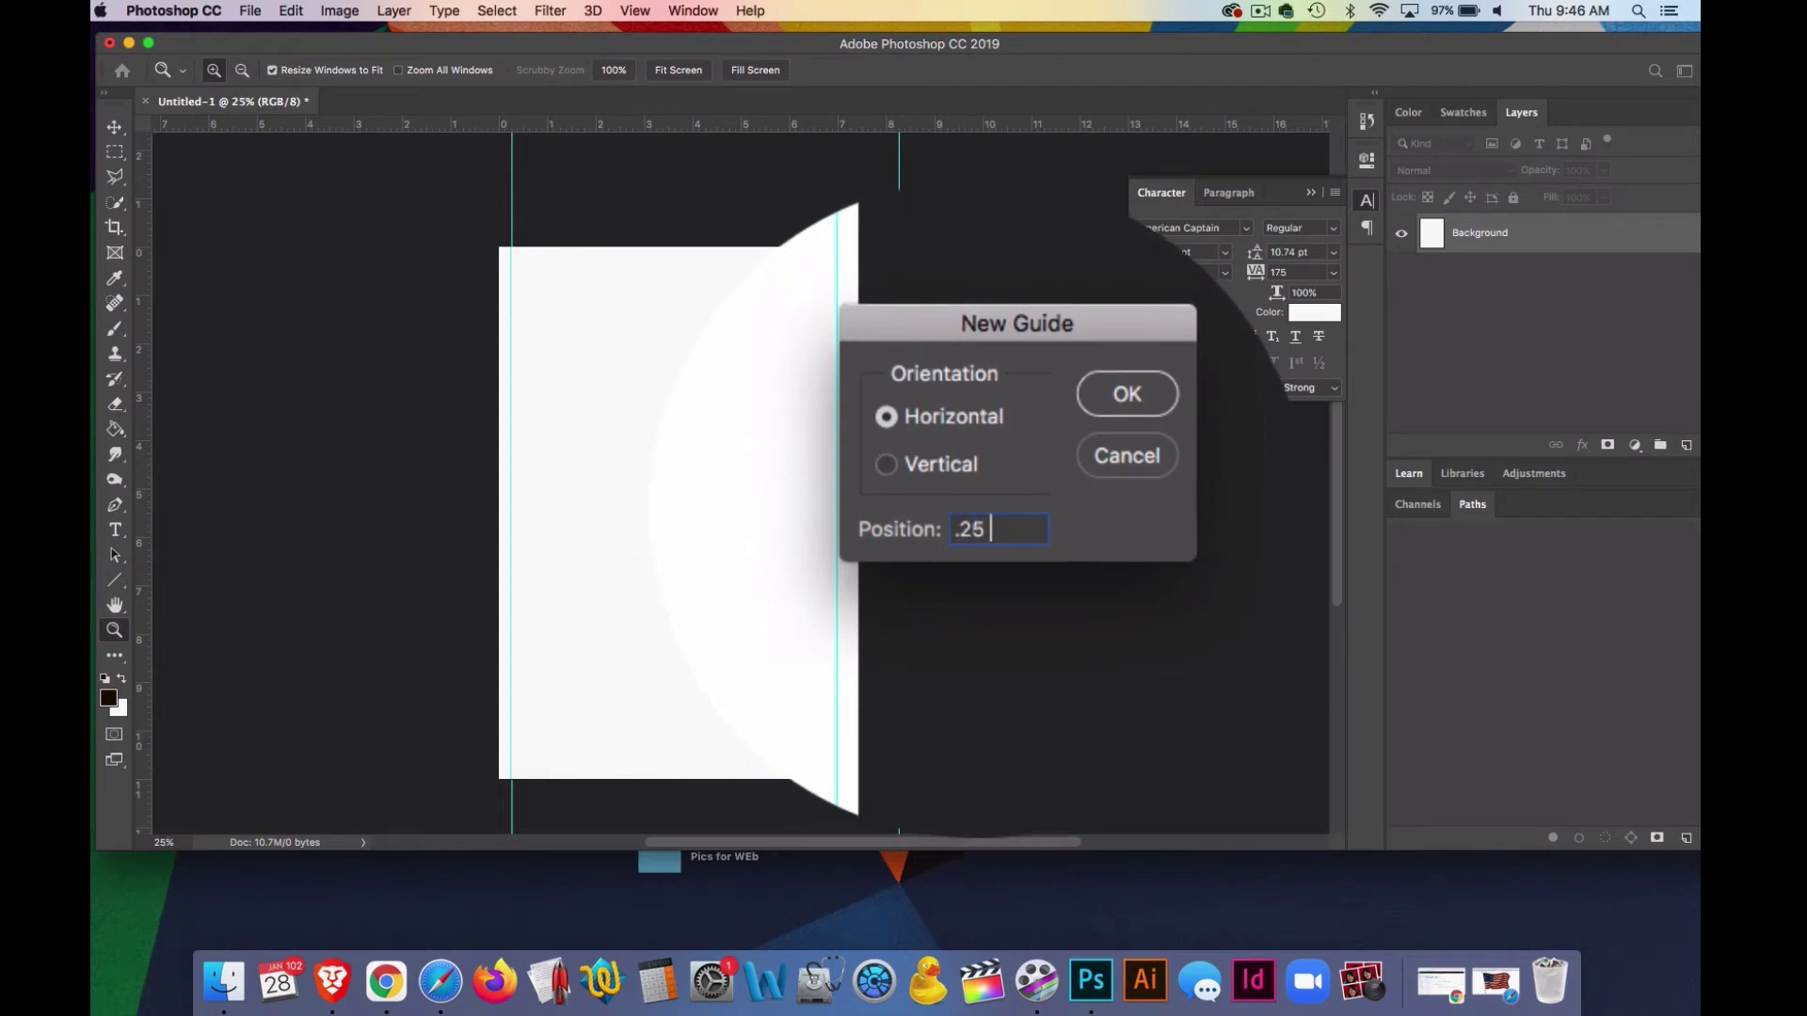
pyautogui.write(' in')
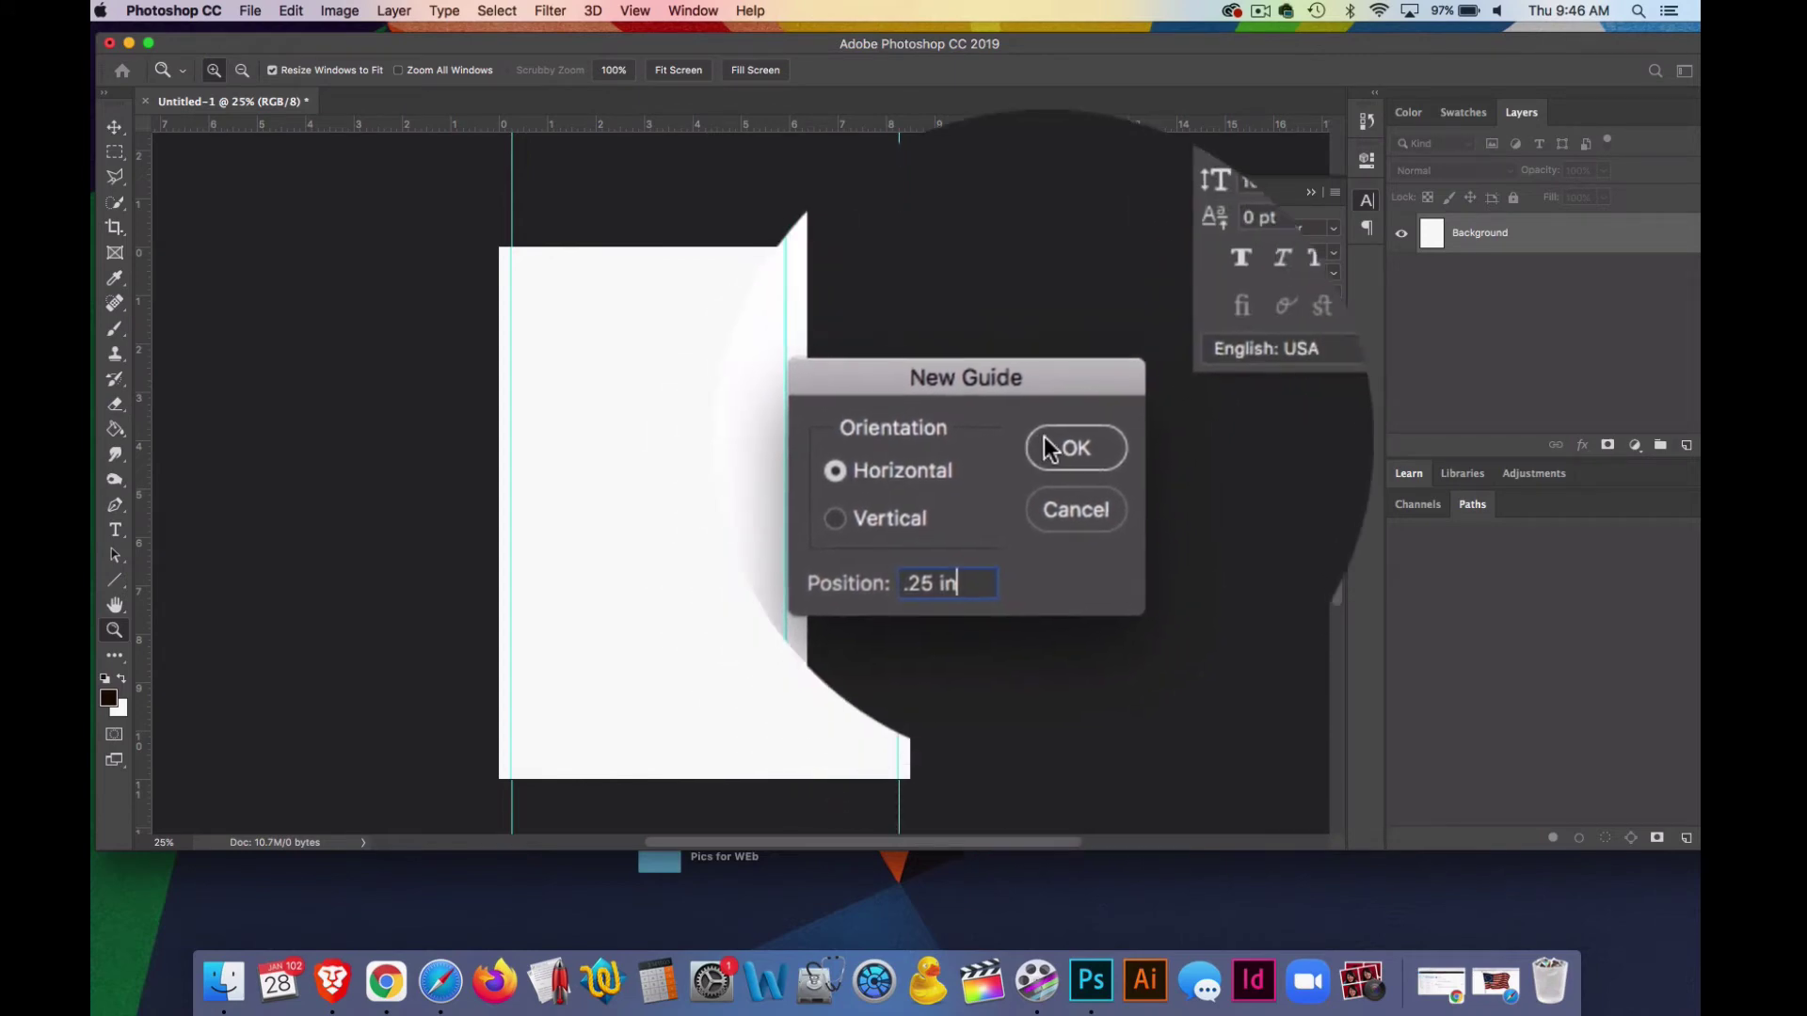
pyautogui.click(1045, 439)
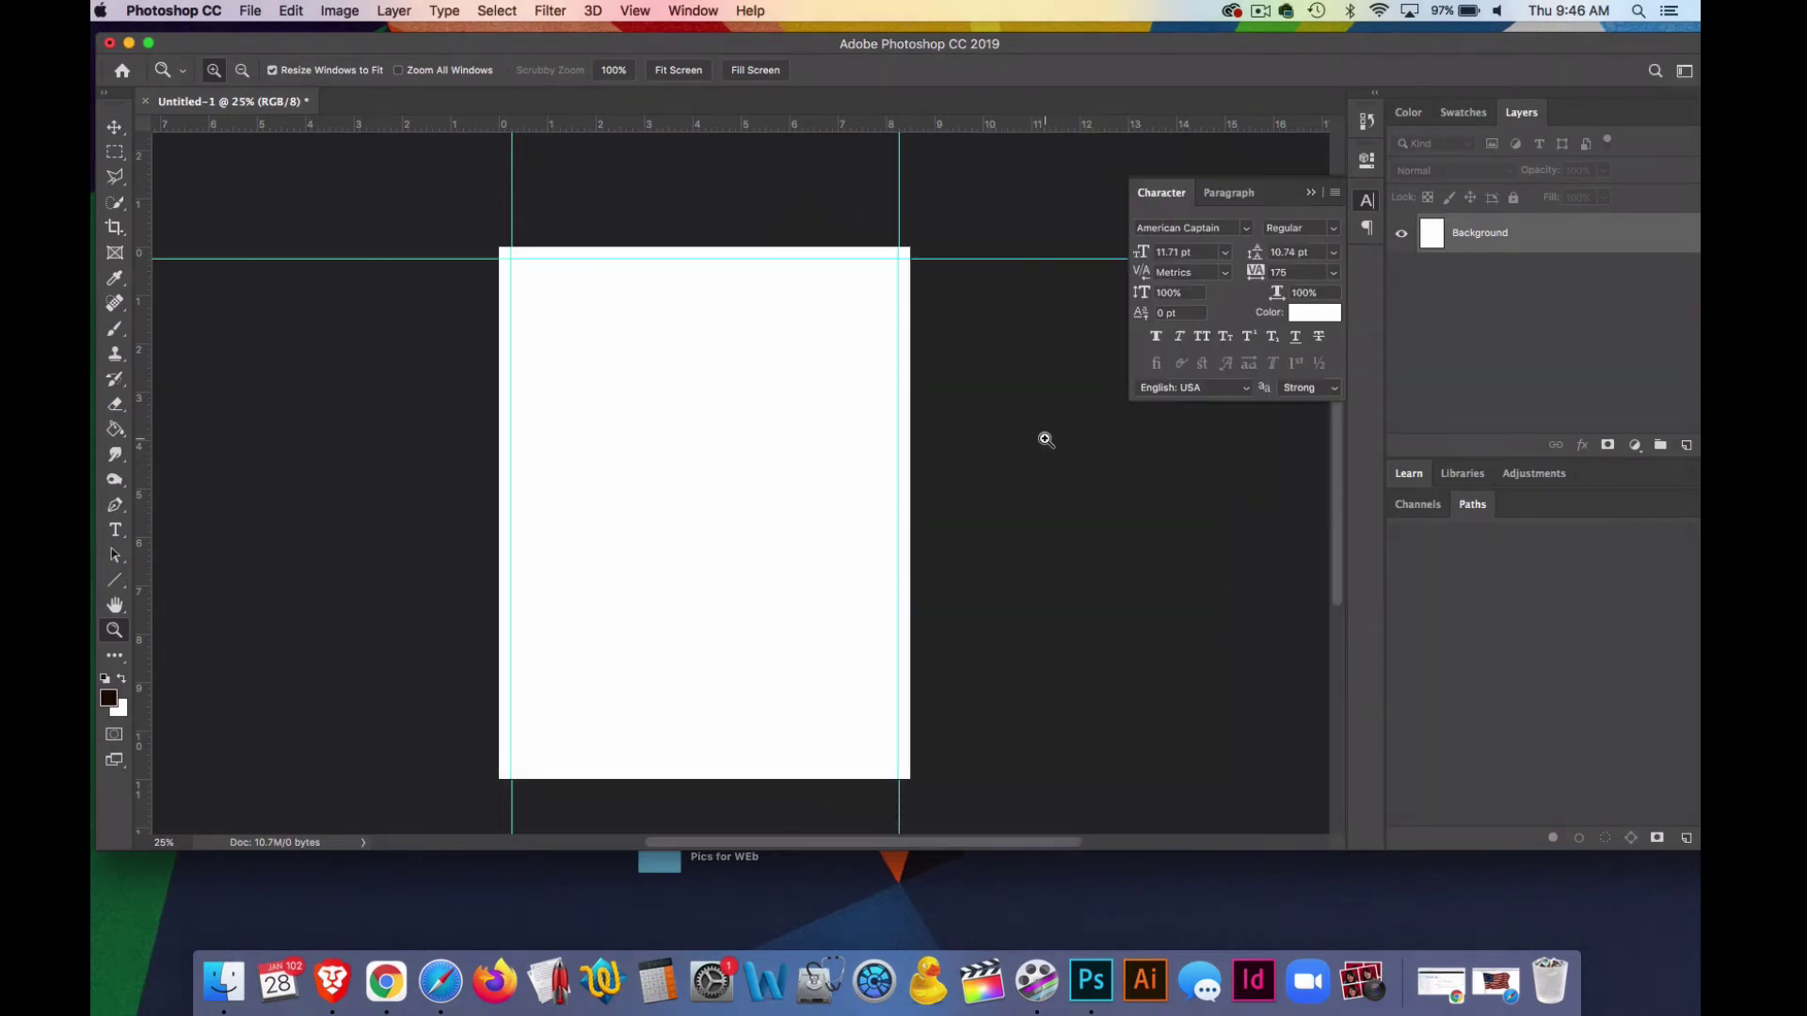
pyautogui.click(634, 10)
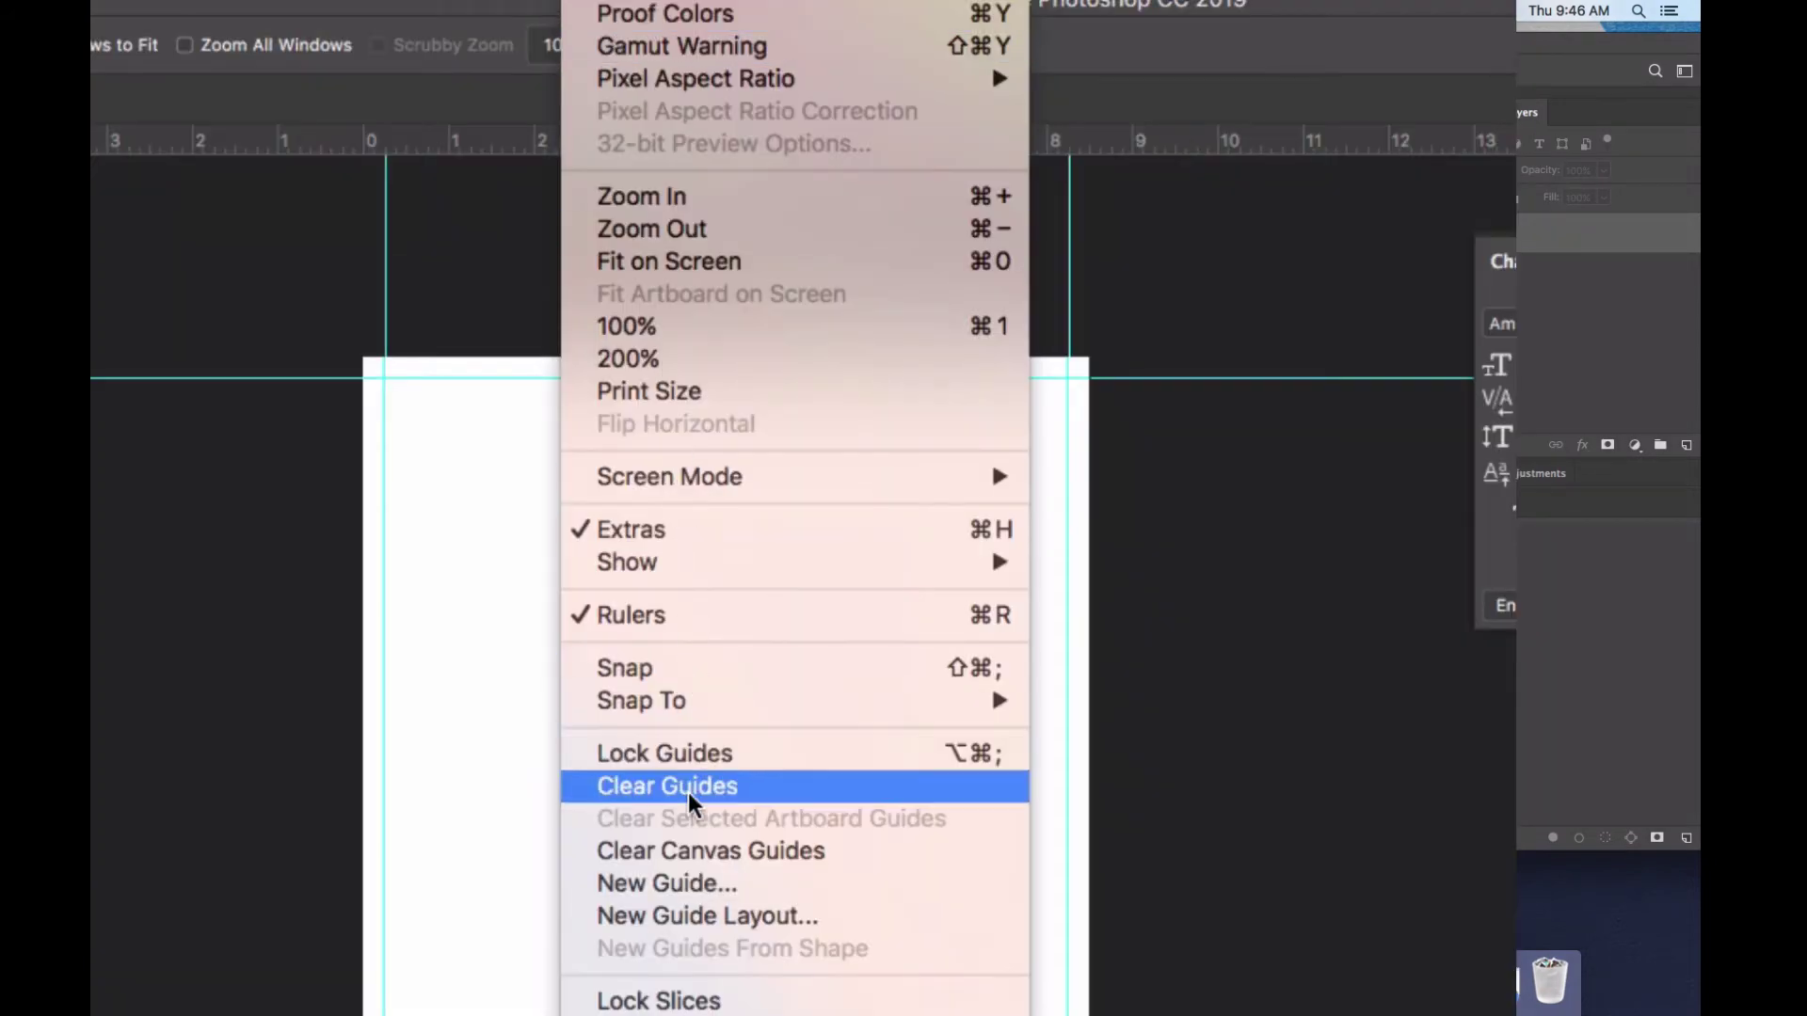
pyautogui.click(705, 881)
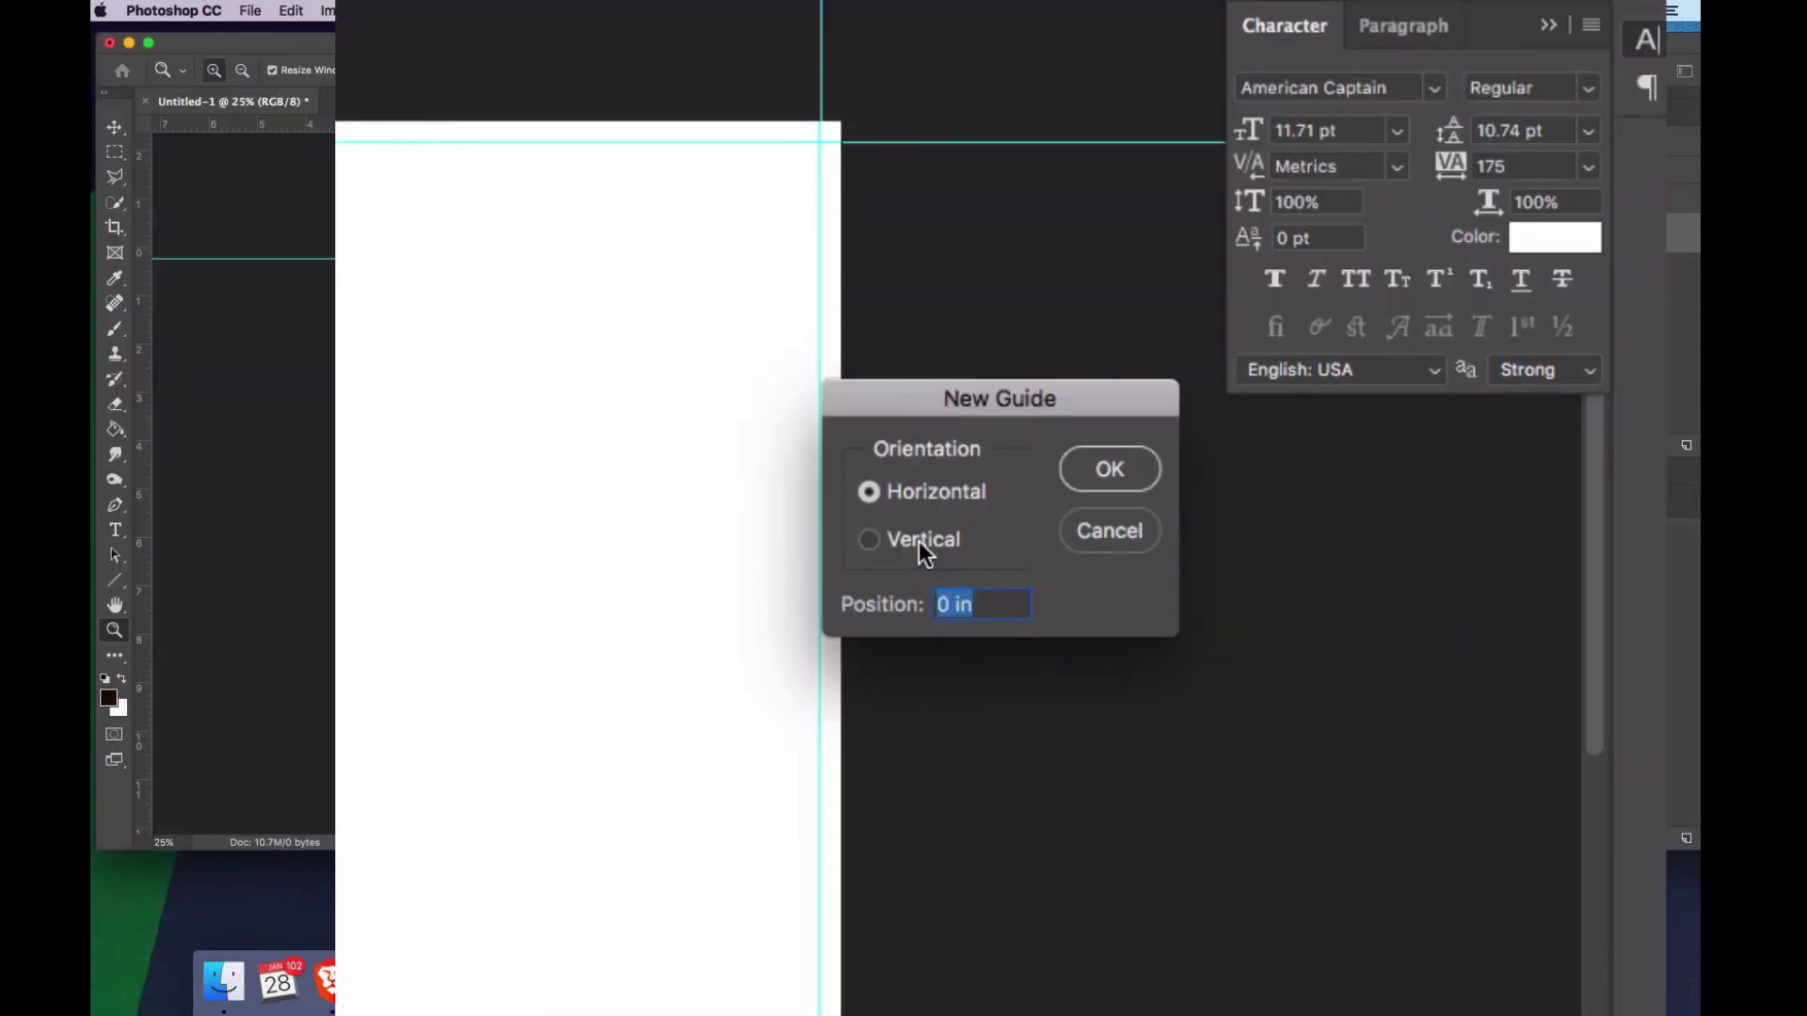
pyautogui.write('10.25')
pyautogui.press('BackSpace')
pyautogui.press('BackSpace')
pyautogui.write('75 in')
pyautogui.click(1109, 468)
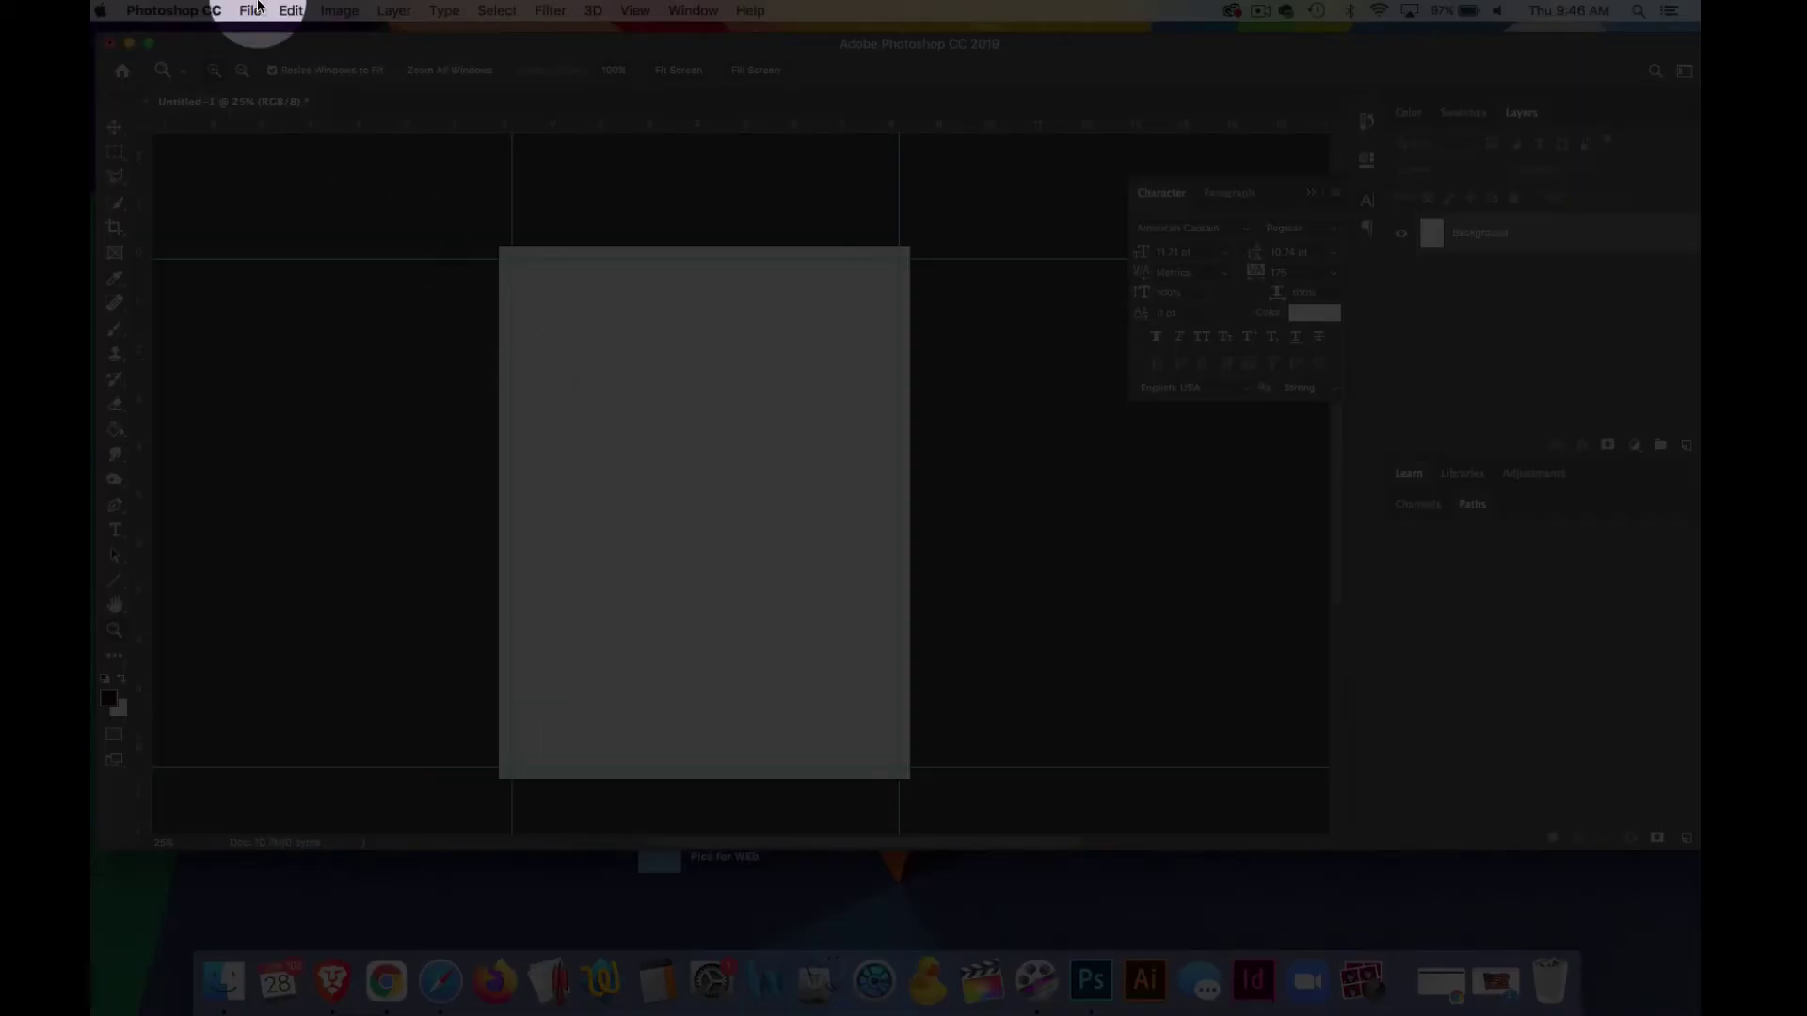
# Step: Start Save As and name the file 'US LETTER TEMPLATE'
pyautogui.click(259, 8)
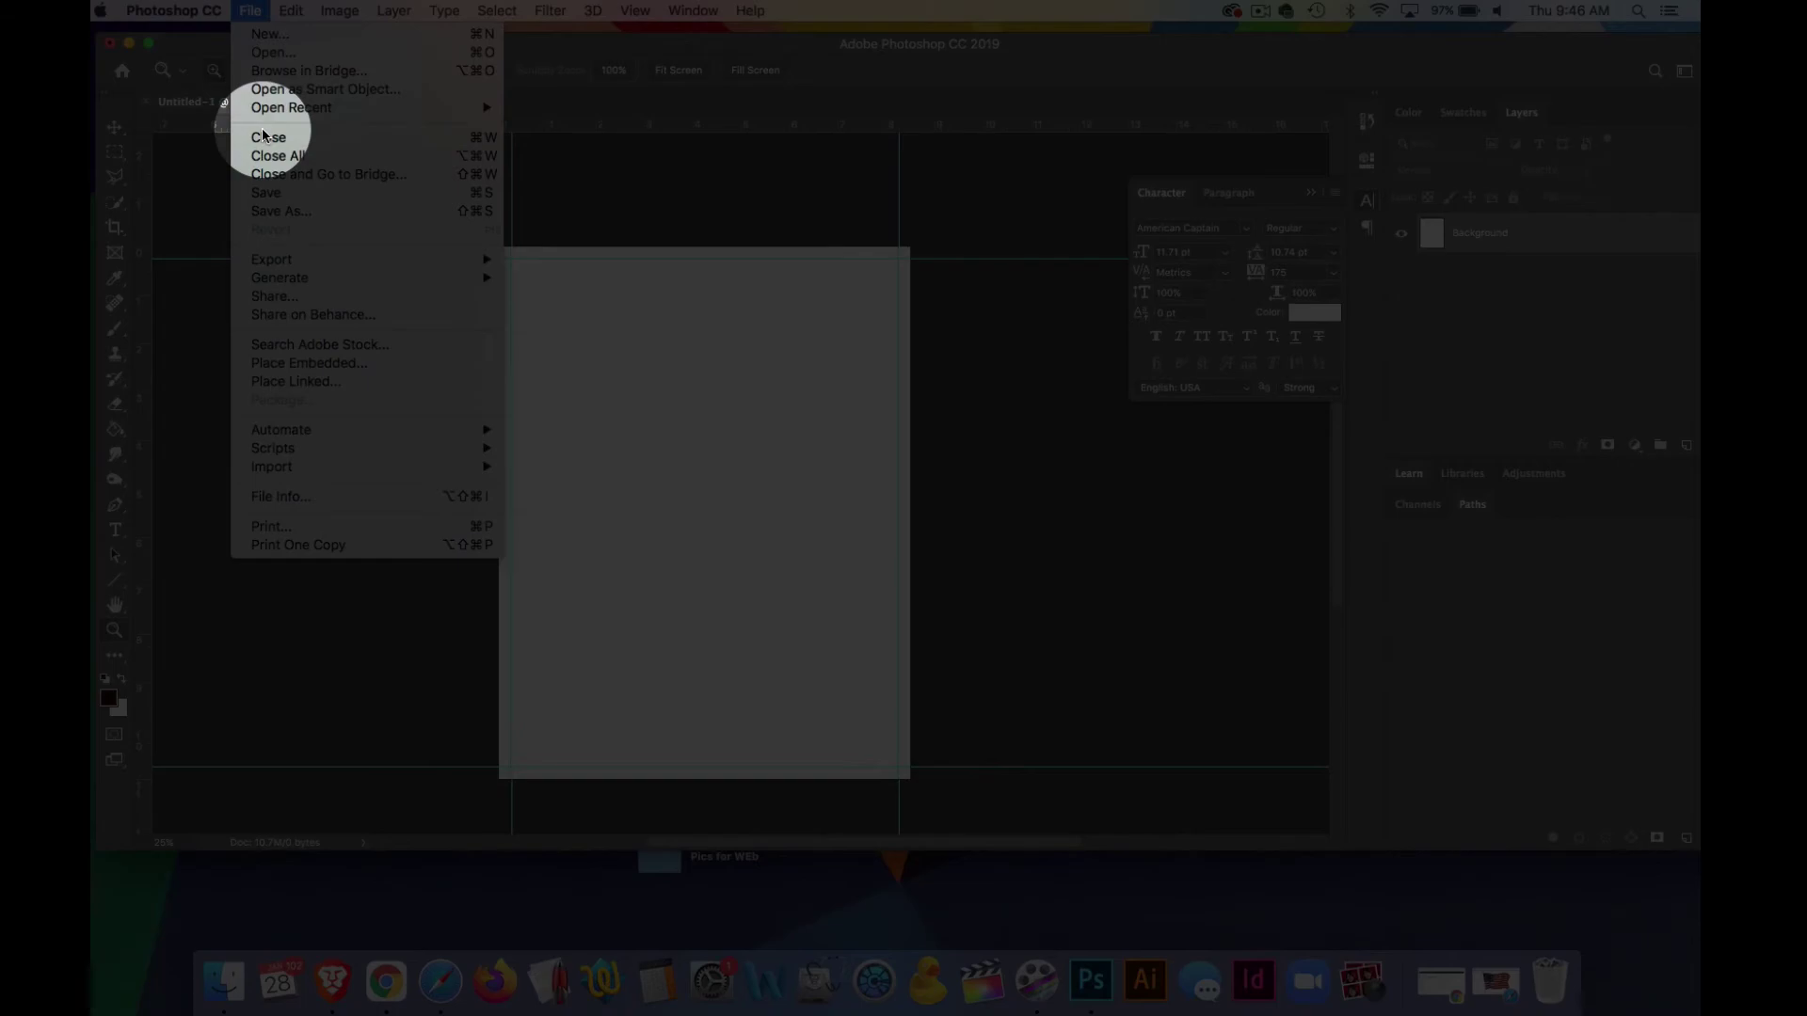
pyautogui.click(272, 213)
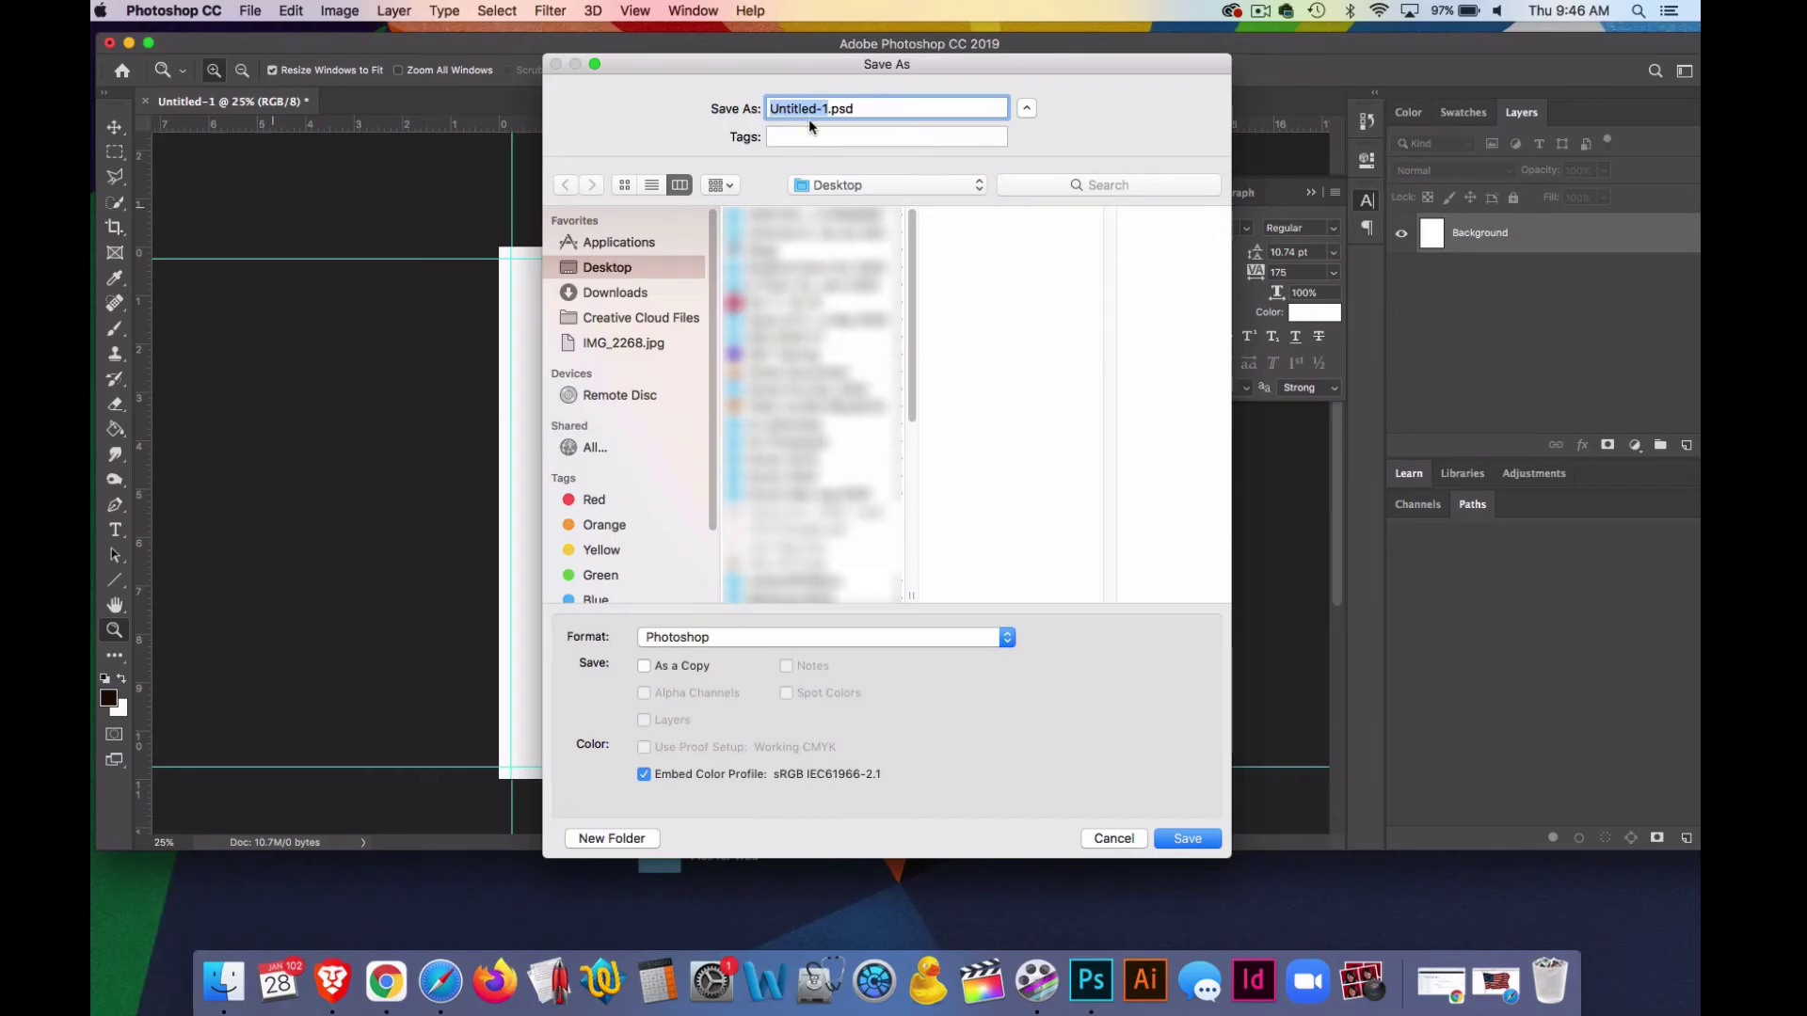
pyautogui.write('US ')
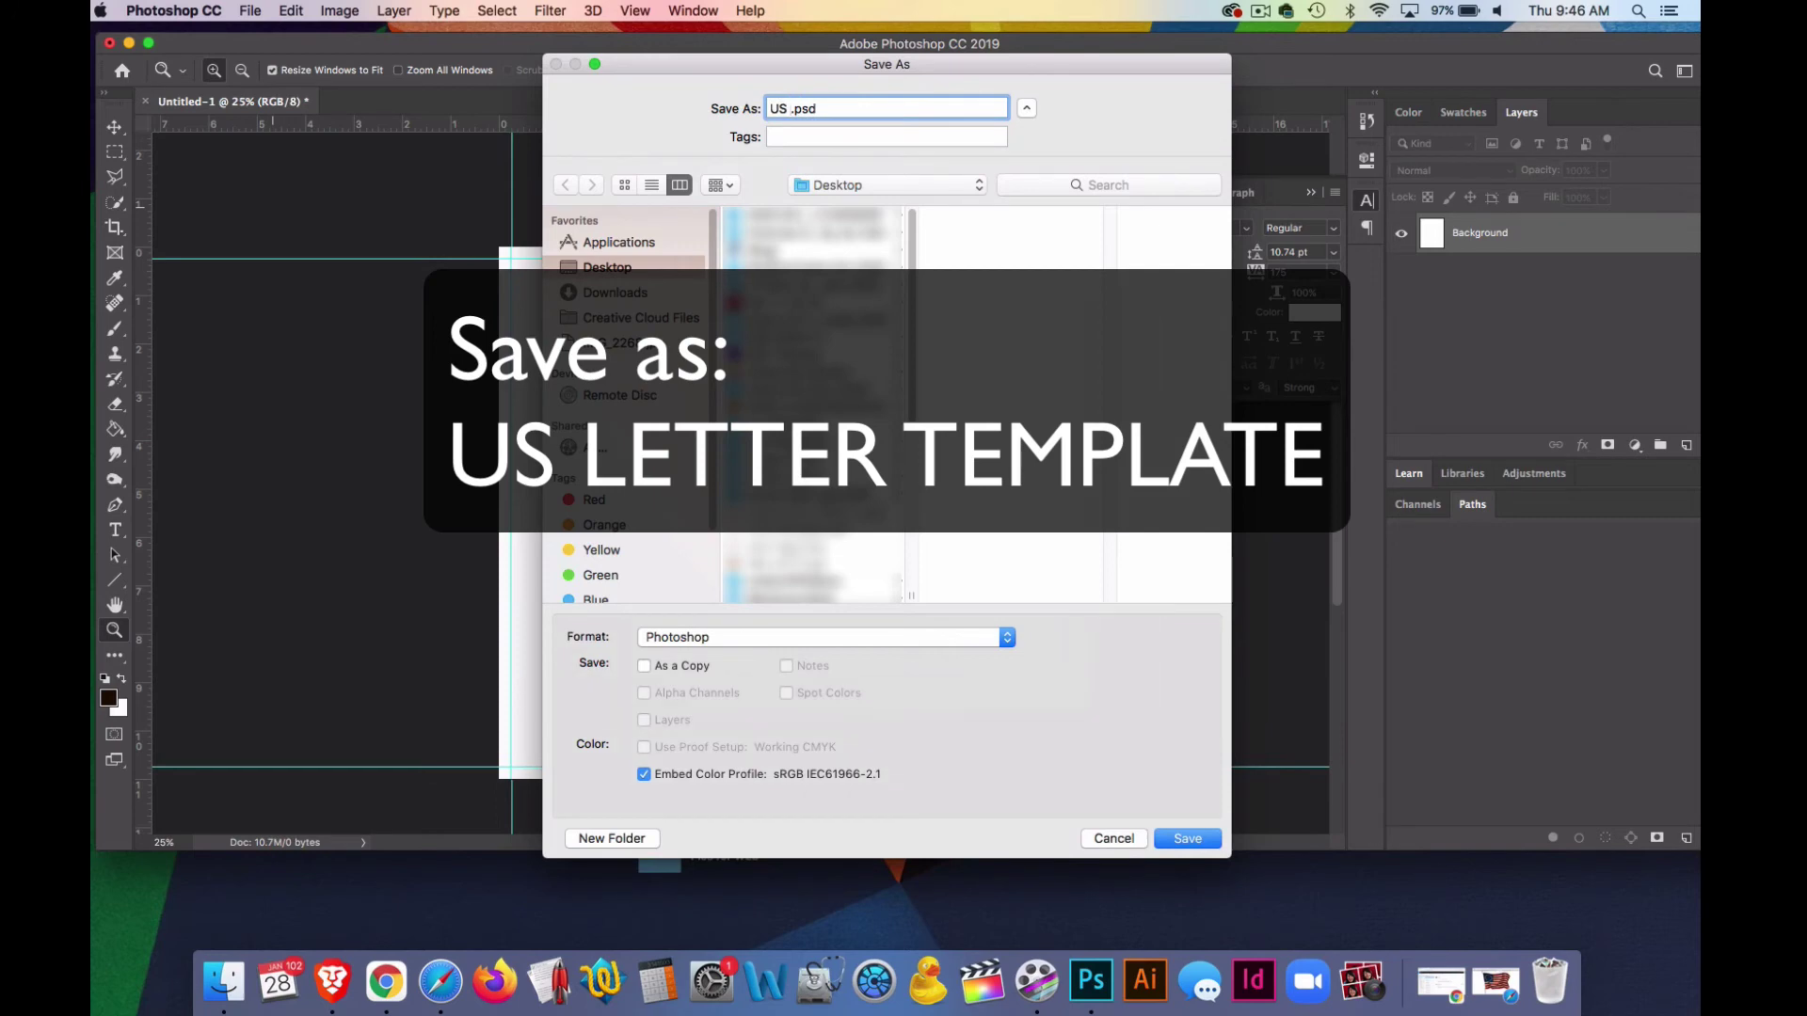
pyautogui.write('LETTER TEM')
pyautogui.write('PALKTE')
pyautogui.press('BackSpace')
pyautogui.press('BackSpace')
pyautogui.press('BackSpace')
pyautogui.press('BackSpace')
pyautogui.press('BackSpace')
pyautogui.write('LARTE')
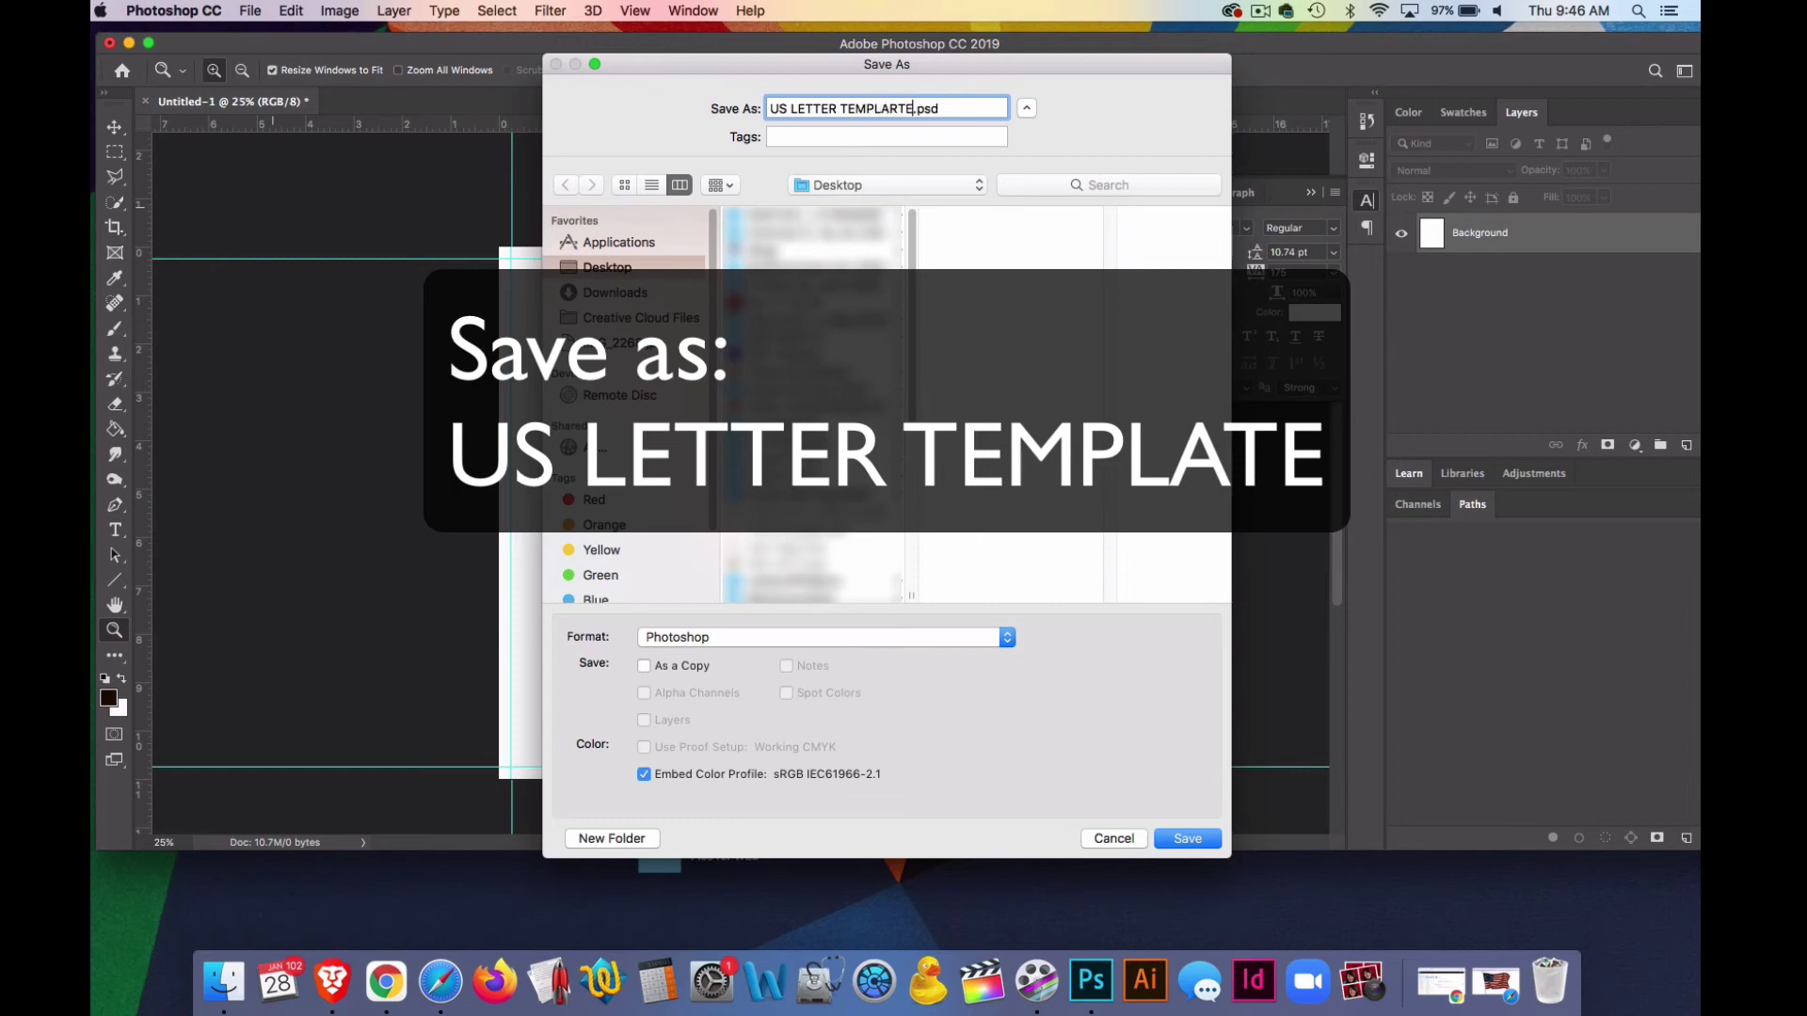
pyautogui.press('BackSpace')
pyautogui.press('BackSpace')
pyautogui.press('BackSpace')
pyautogui.press('BackSpace')
pyautogui.write('ATE')
# Step: Save it in Photoshop PDF format, replacing the existing file and accepting the PDF settings
pyautogui.click(834, 640)
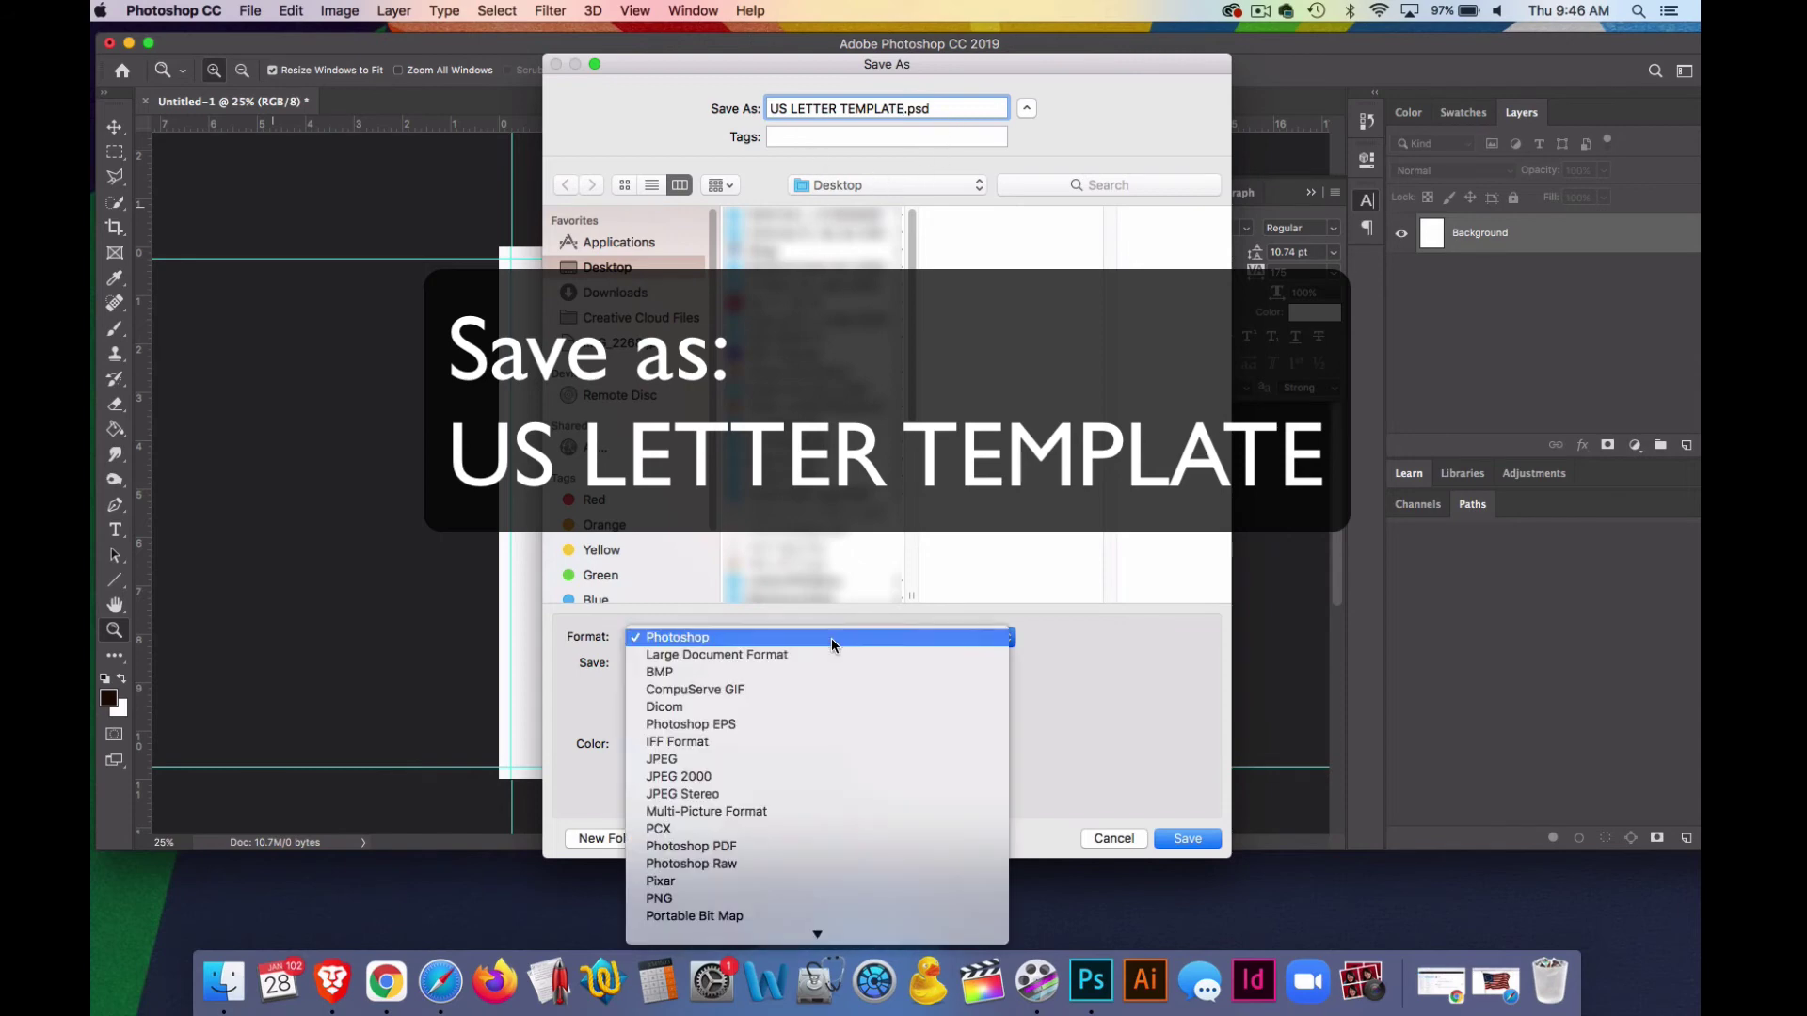
pyautogui.scroll(-2, 828, 646)
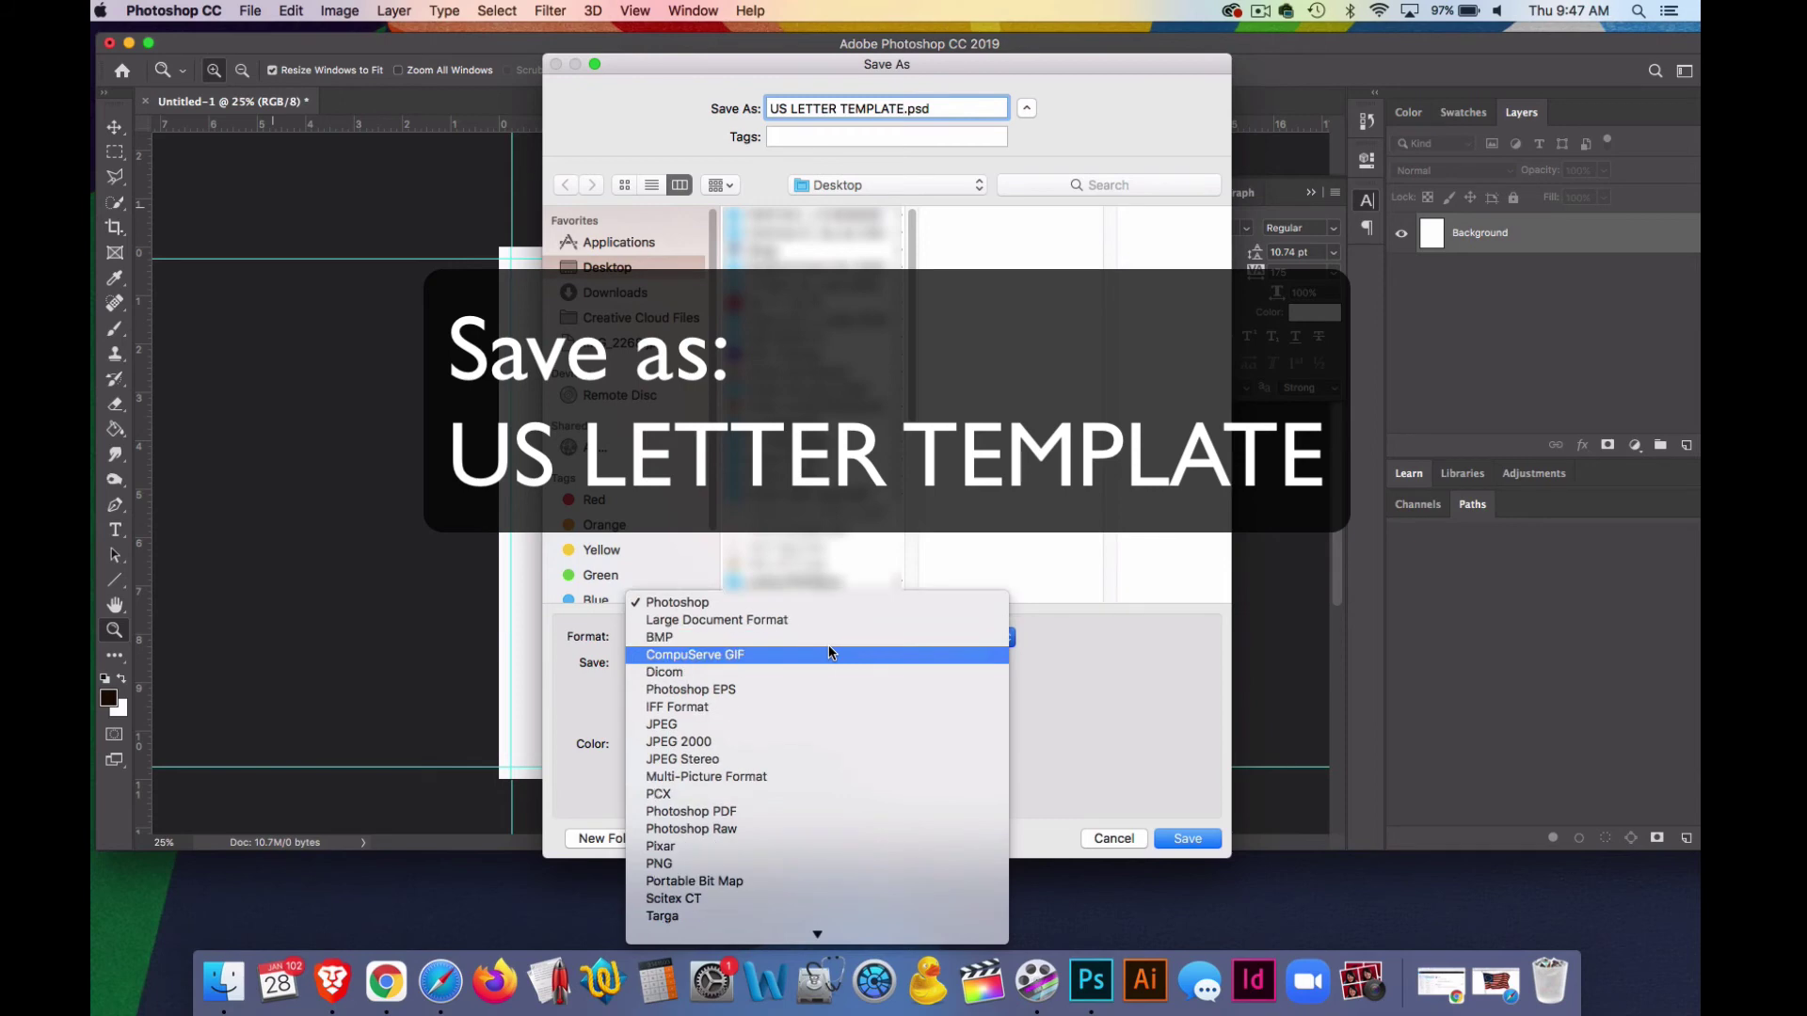
pyautogui.click(801, 811)
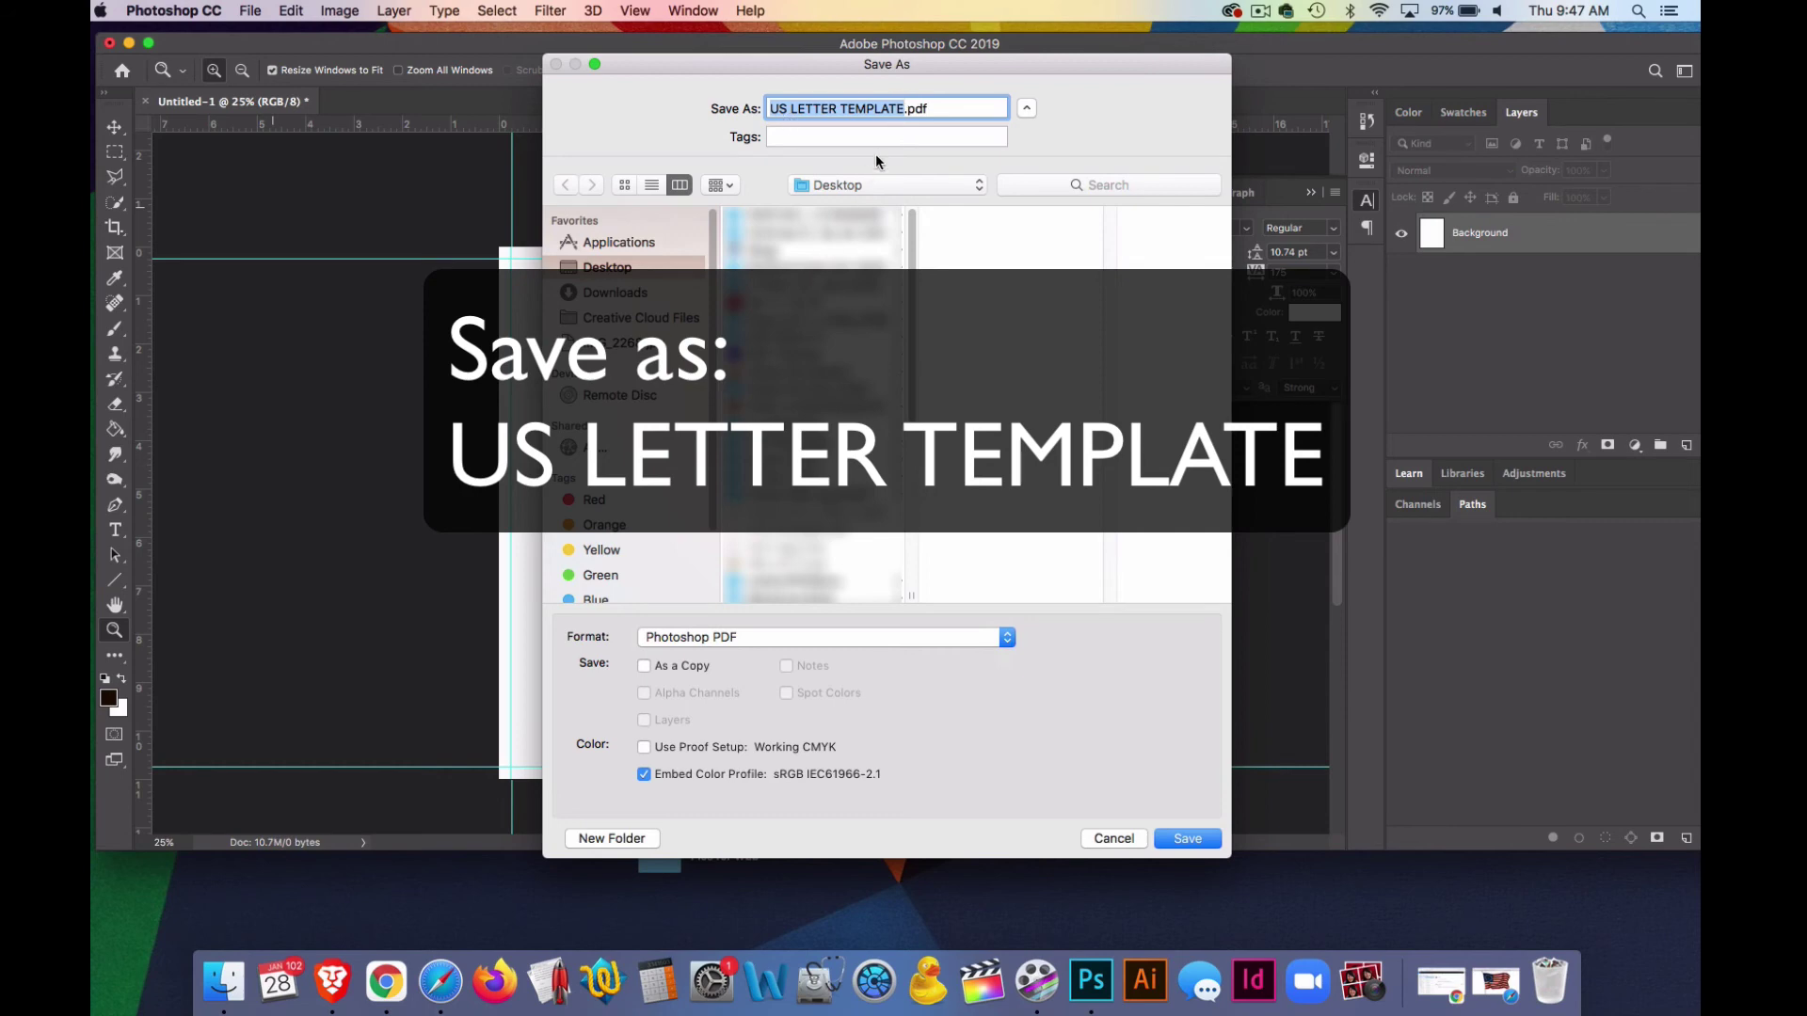
pyautogui.click(778, 635)
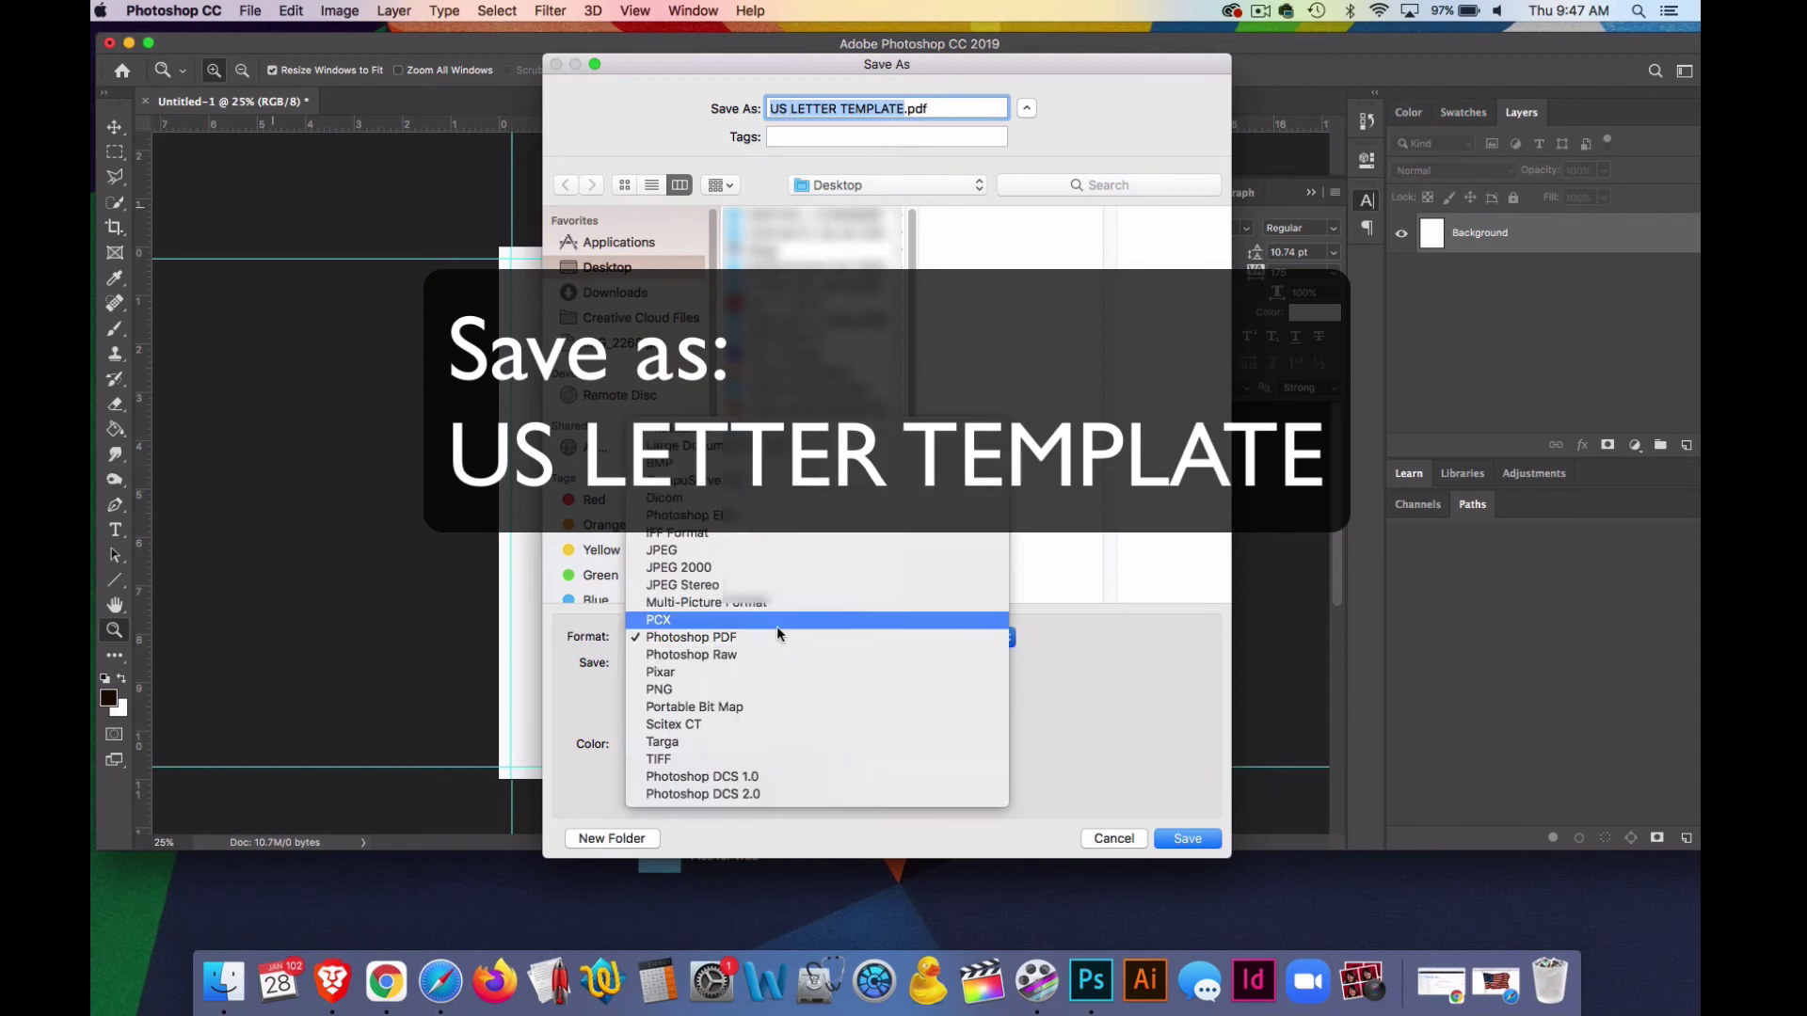
pyautogui.click(776, 632)
pyautogui.click(1188, 839)
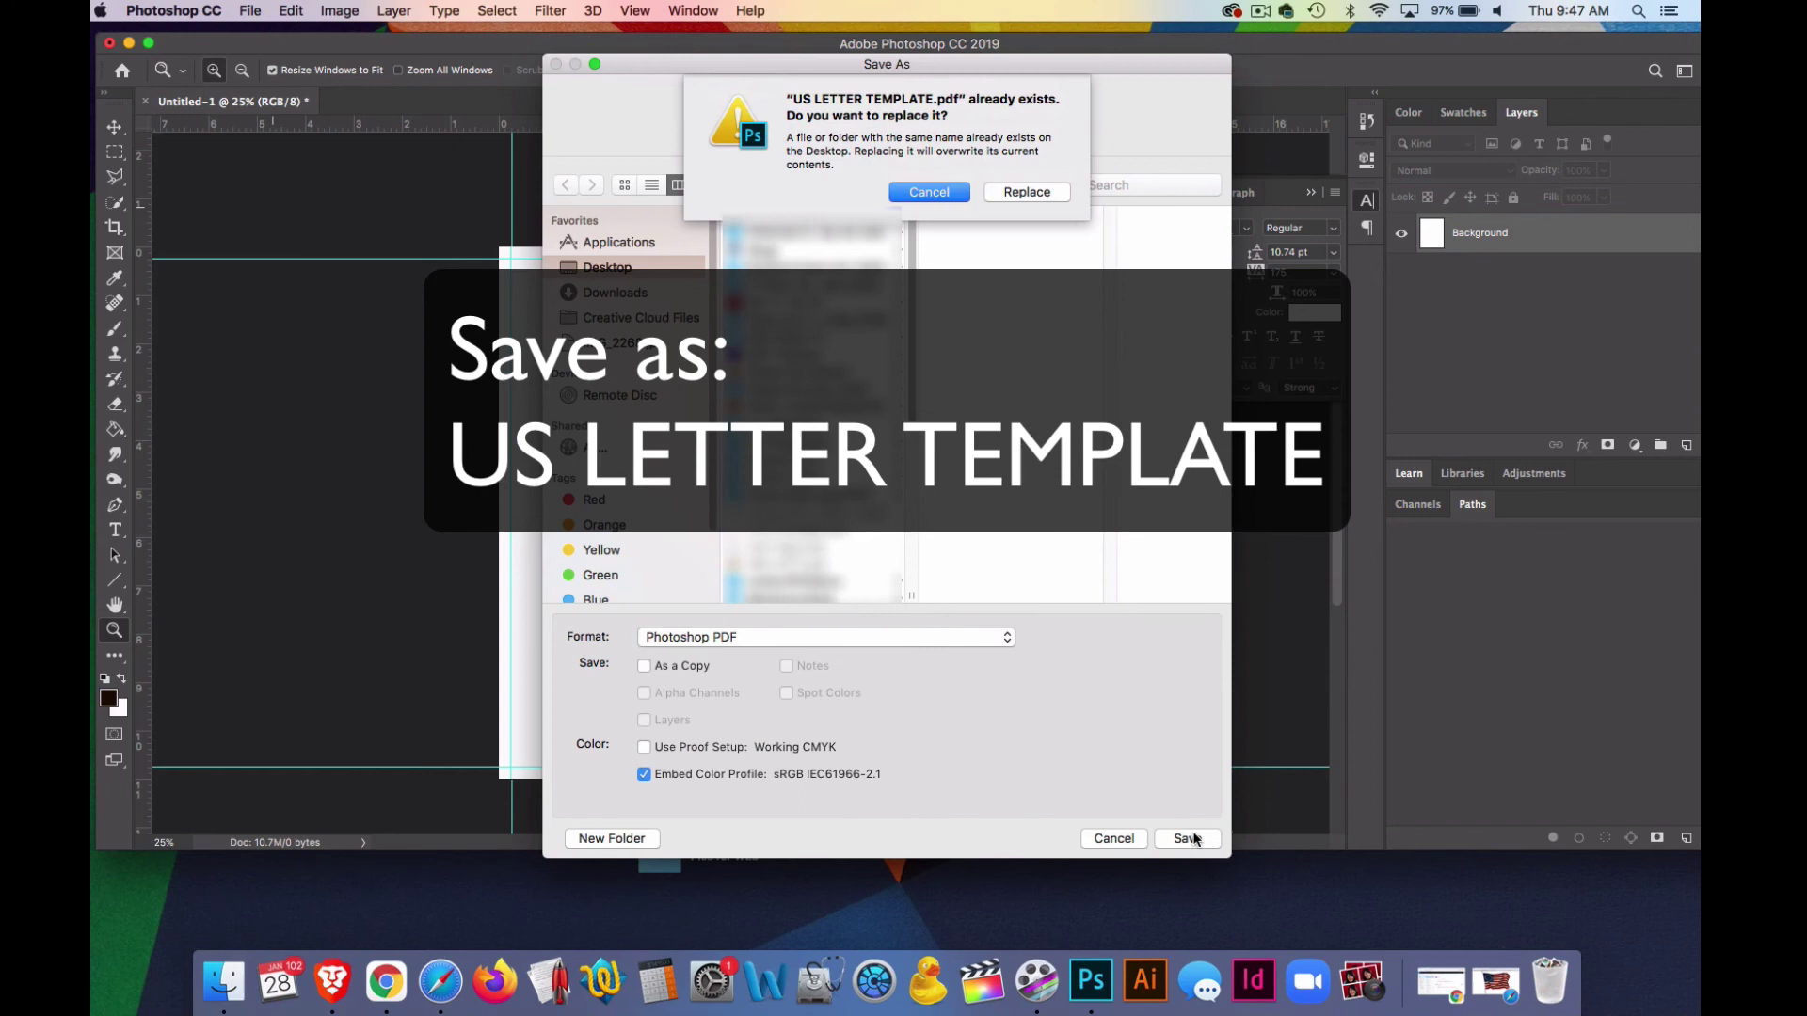
pyautogui.click(1025, 192)
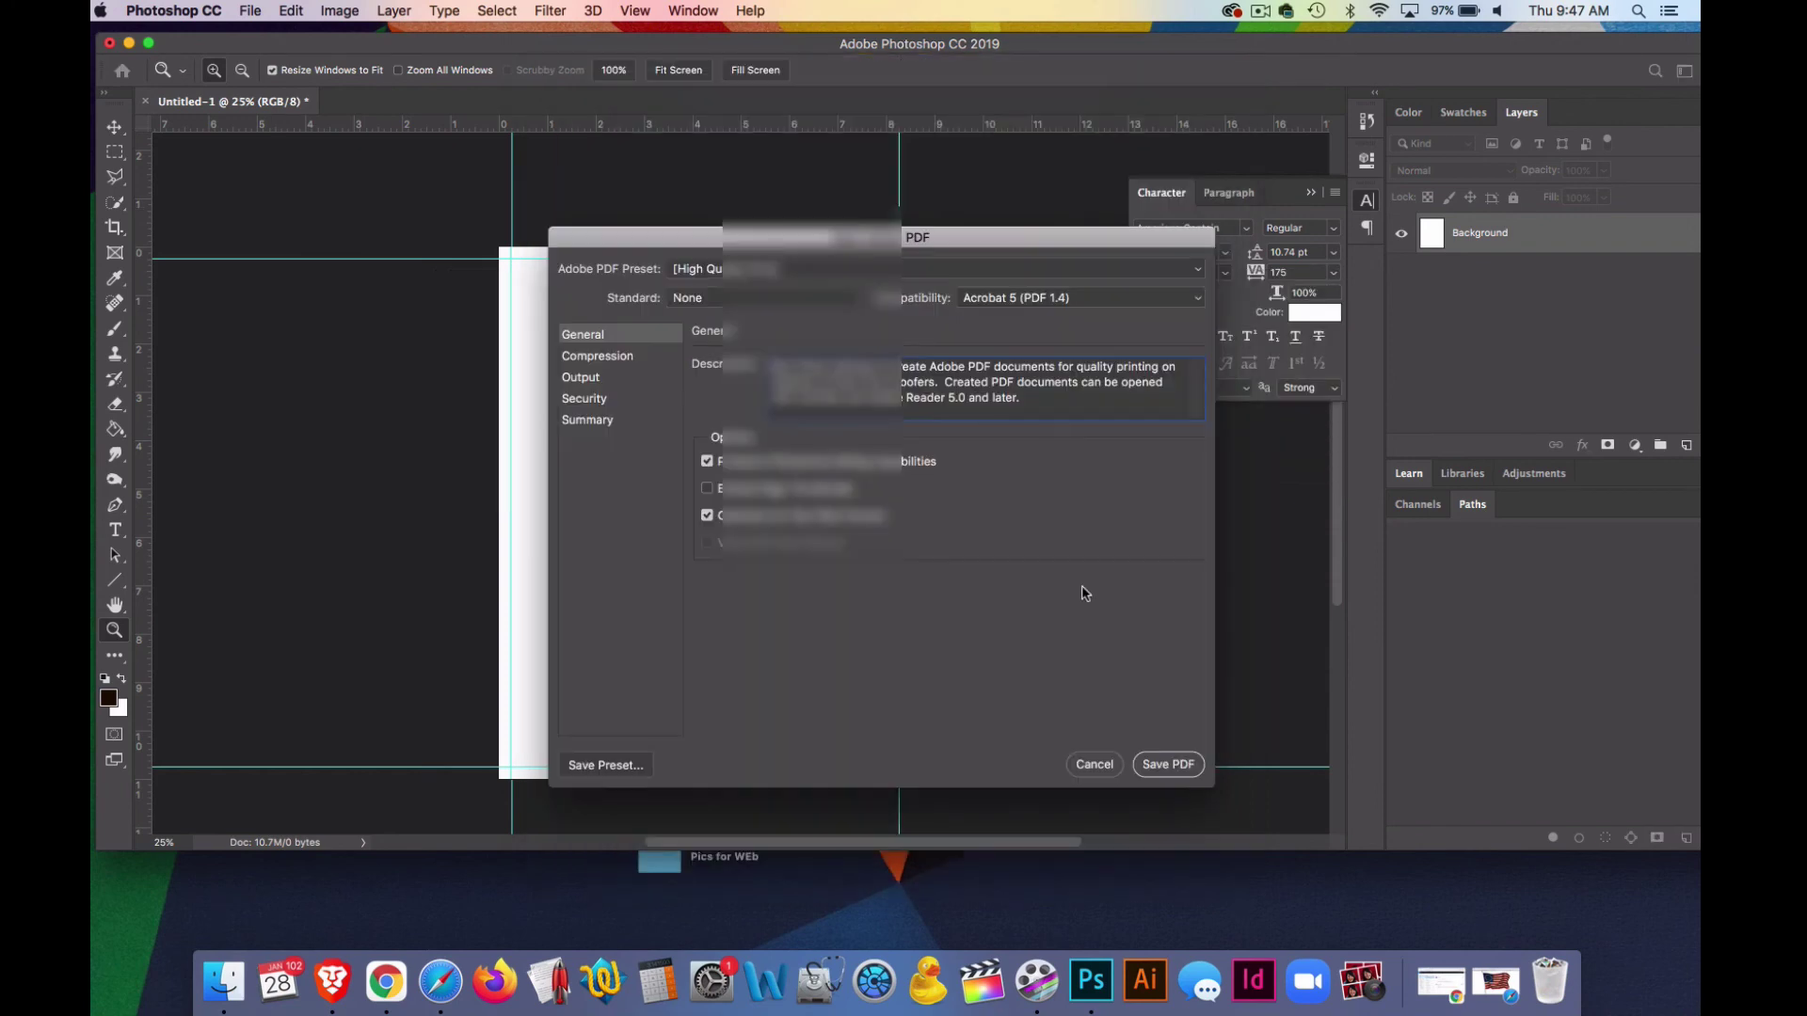
pyautogui.click(1167, 764)
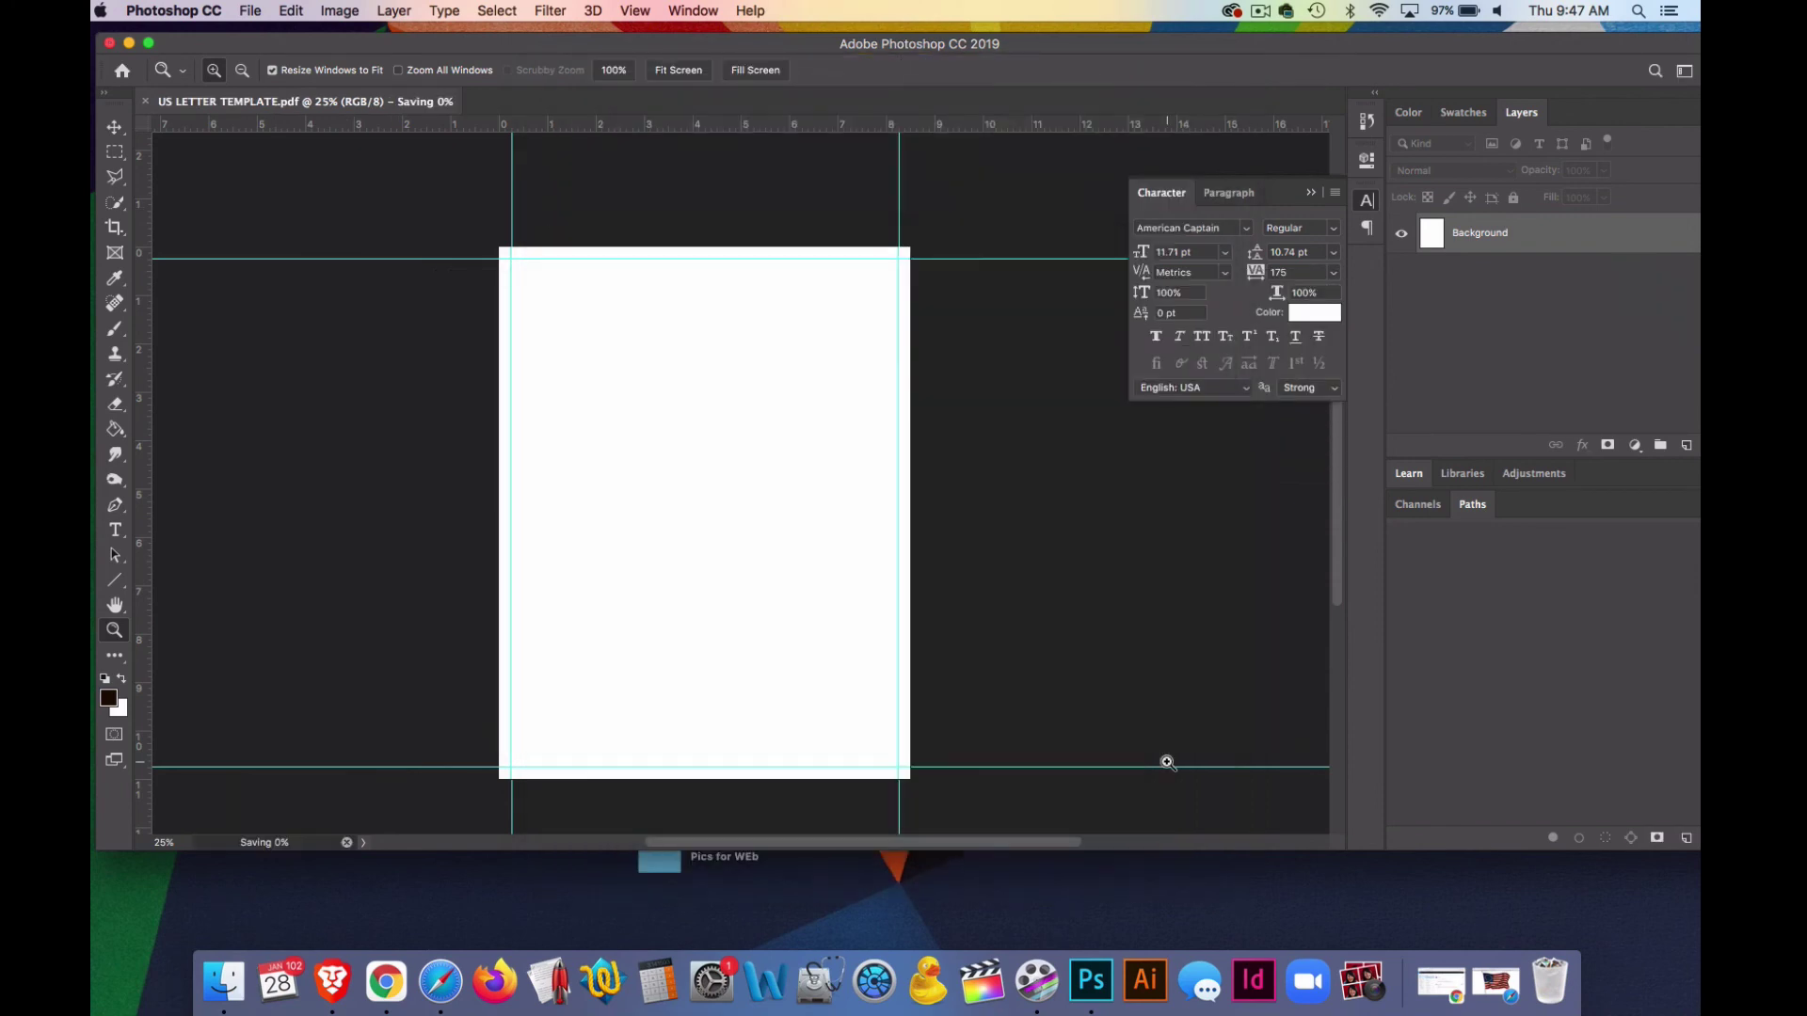